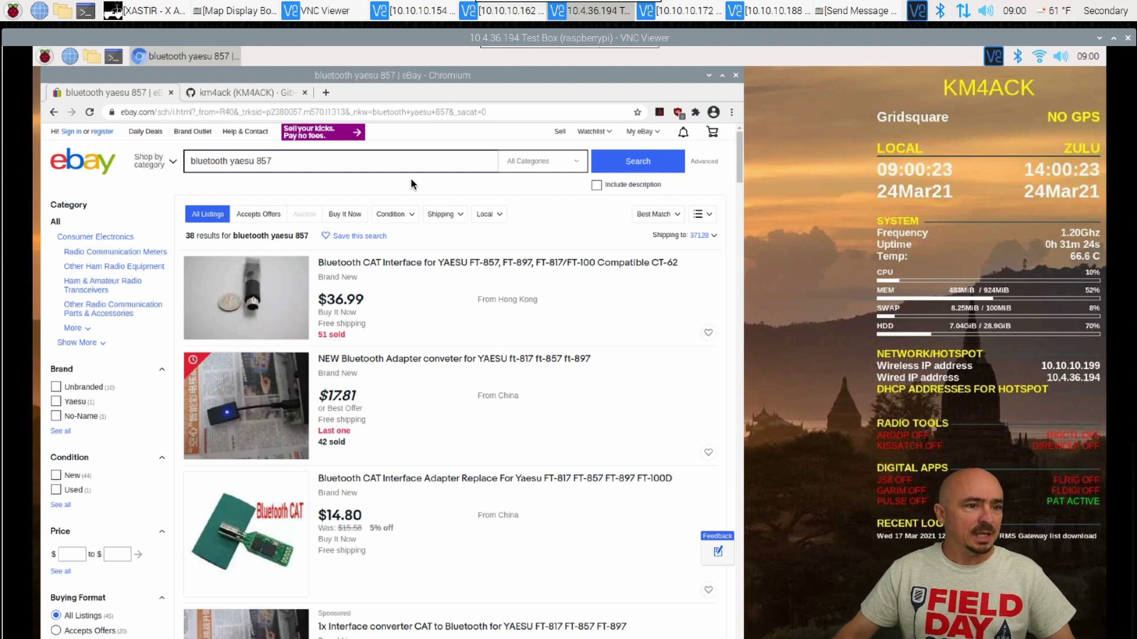
# - Highlight the 'bluetooth yaesu 857' search terms on the eBay results page, then deselect them
pyautogui.moveTo(286, 159); pyautogui.dragTo(186, 161)
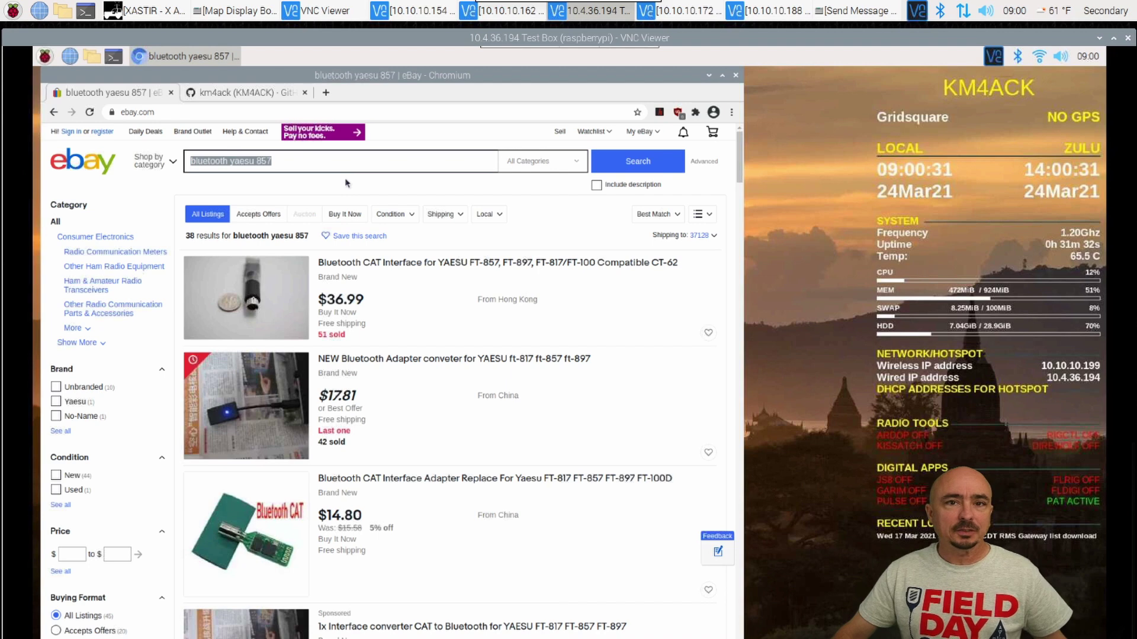
pyautogui.click(656, 308)
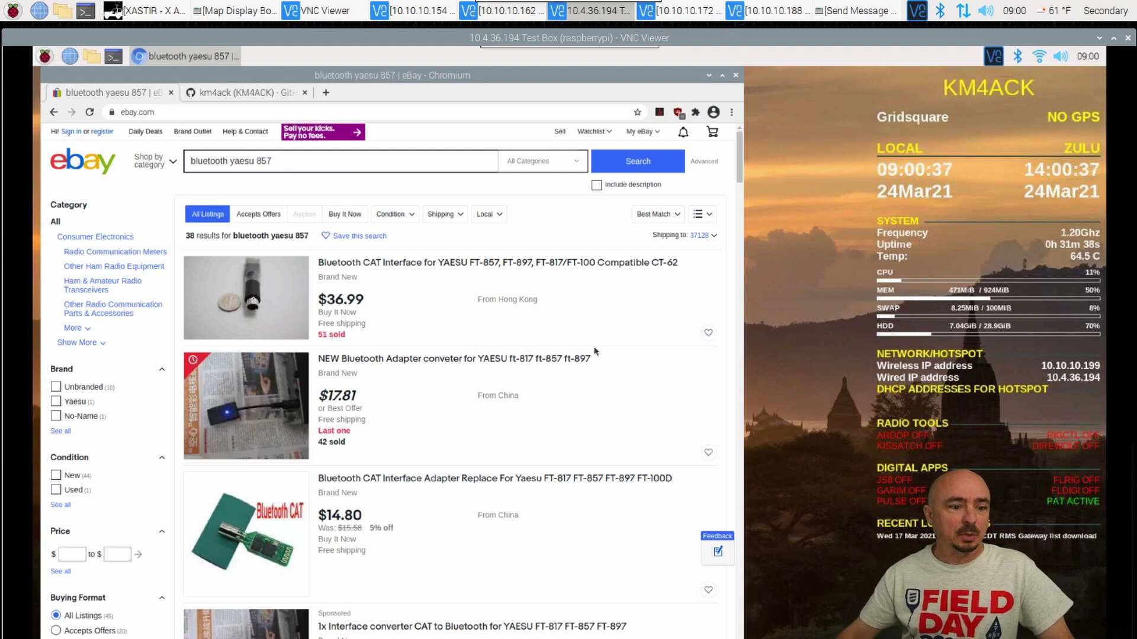
# - Open the Bluetooth CAT Interface Adapter listing for the Yaesu FT-817/857/897/100D
pyautogui.click(407, 480)
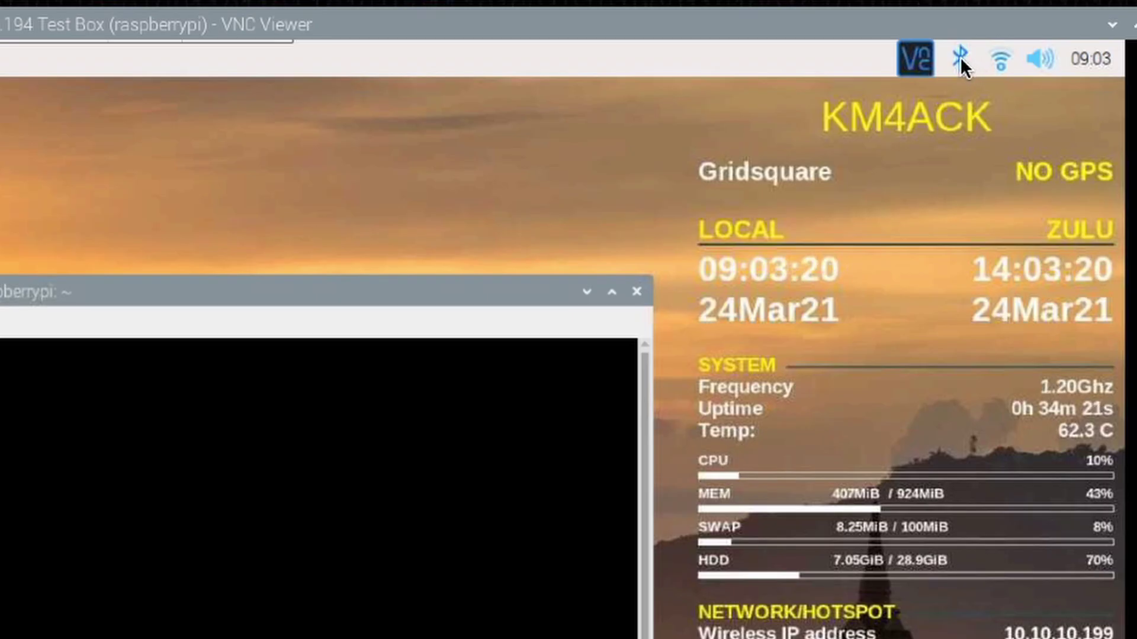
# - Search for new Bluetooth devices, enlarge the results list, and start pairing with SPP-CA
pyautogui.click(960, 58)
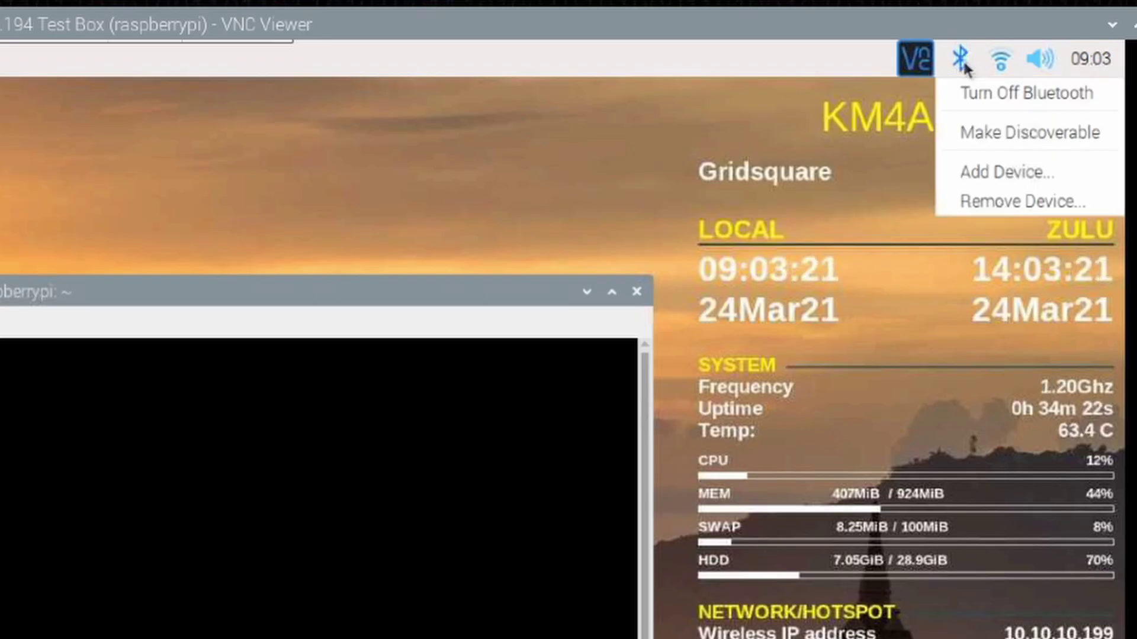
pyautogui.click(982, 172)
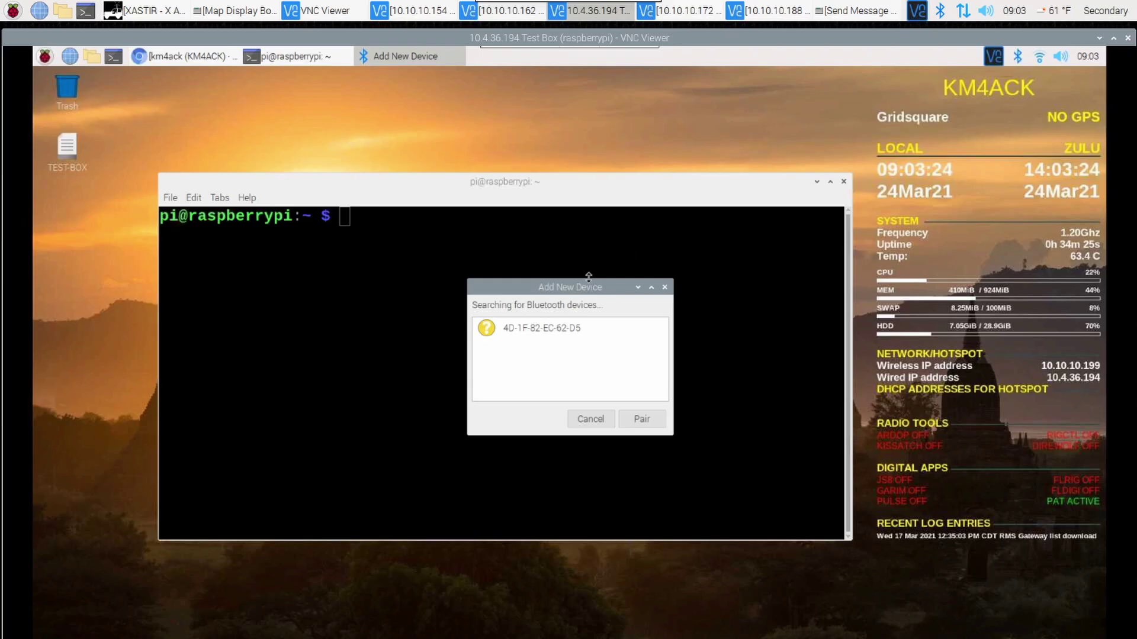
pyautogui.moveTo(588, 291); pyautogui.dragTo(563, 198)
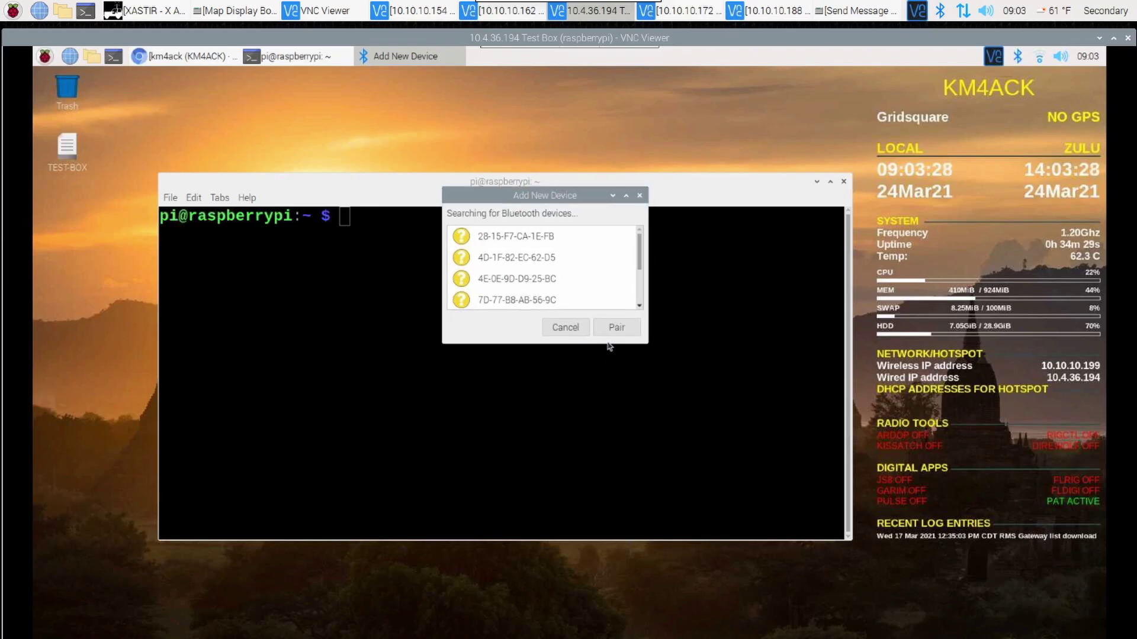
pyautogui.moveTo(608, 361); pyautogui.dragTo(602, 460)
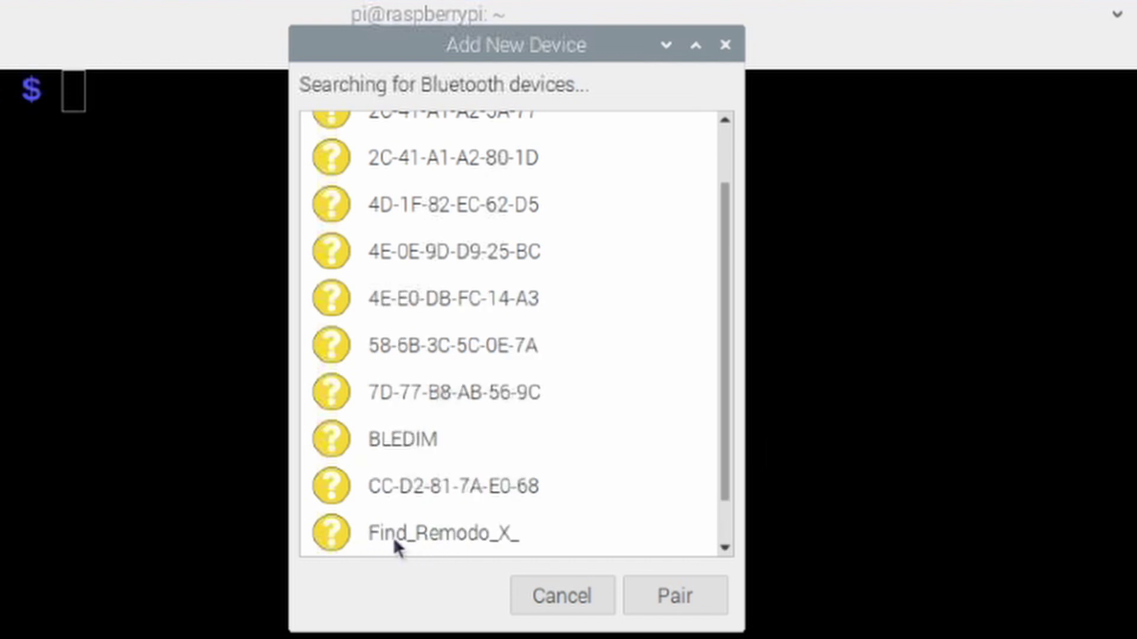
pyautogui.scroll(-2, 723, 525)
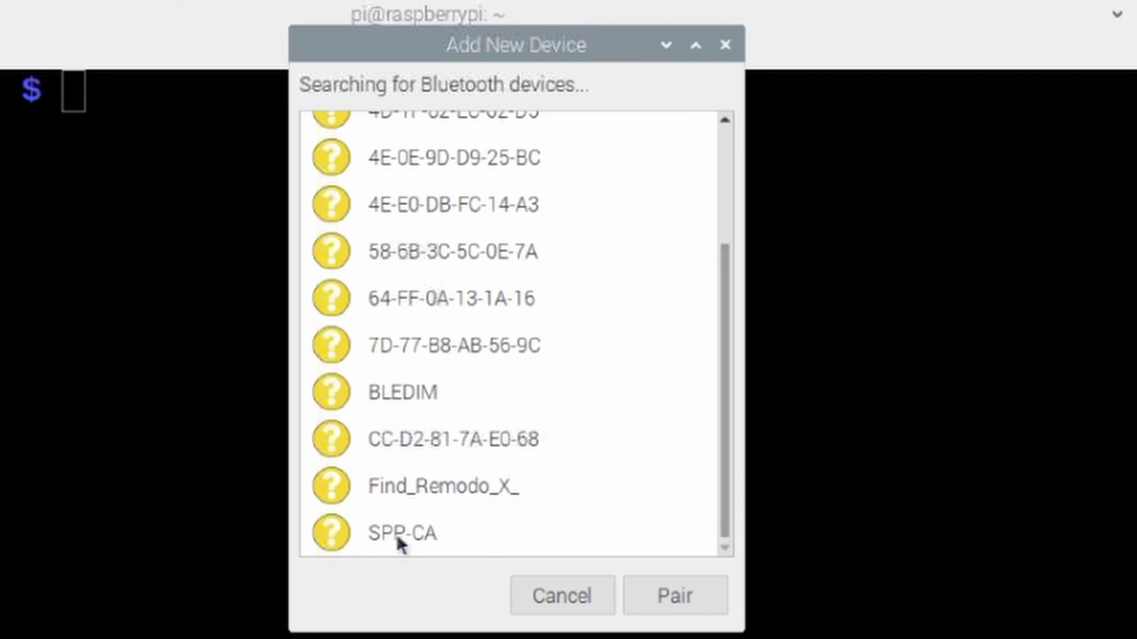
pyautogui.click(419, 540)
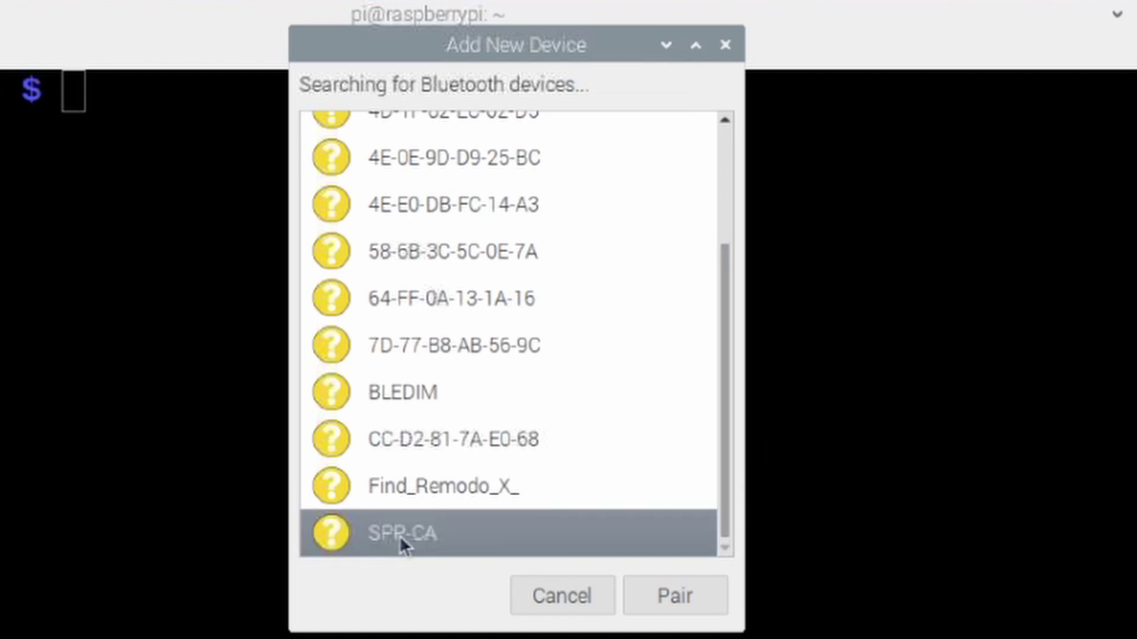
pyautogui.click(691, 593)
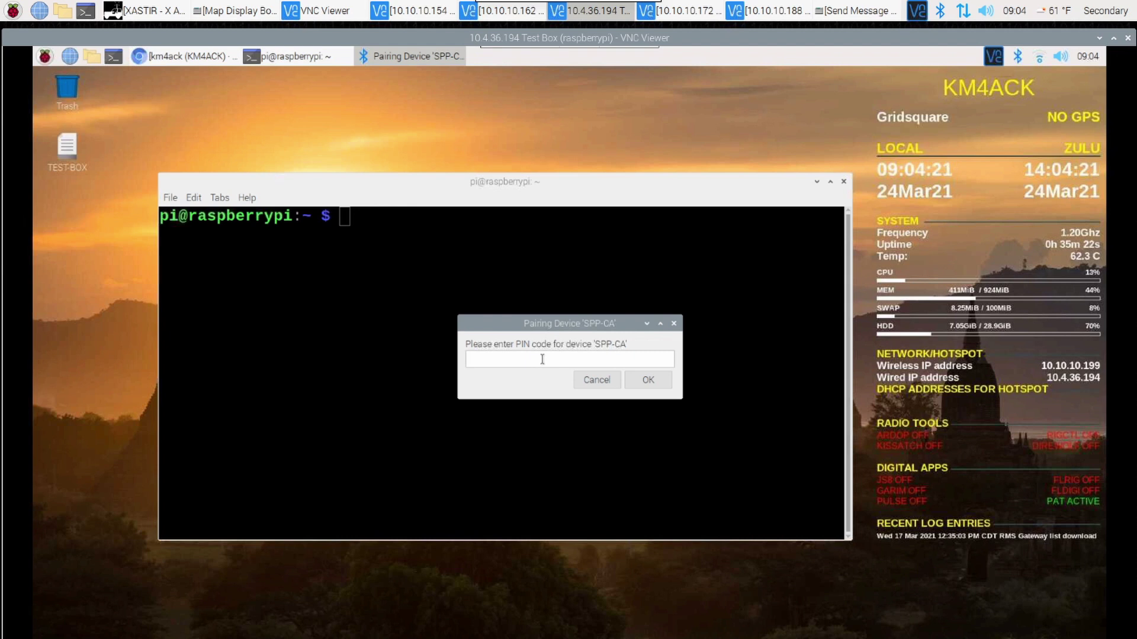
# - Enter the SPP-CA pairing PIN and acknowledge the pairing success message
pyautogui.write('1234')
pyautogui.click(631, 379)
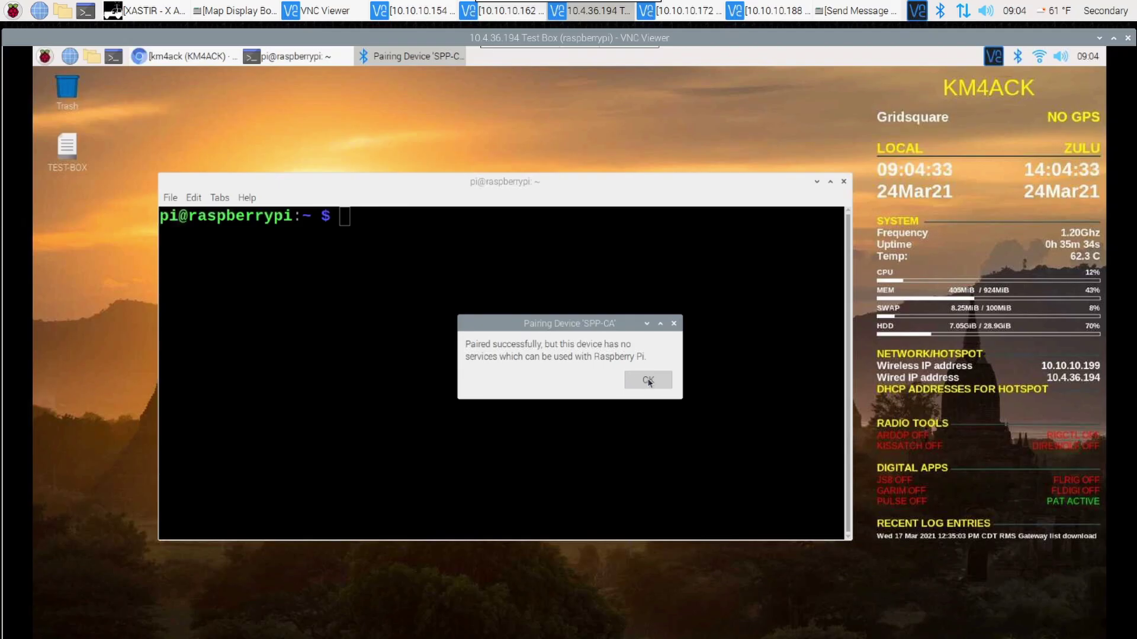
pyautogui.click(649, 381)
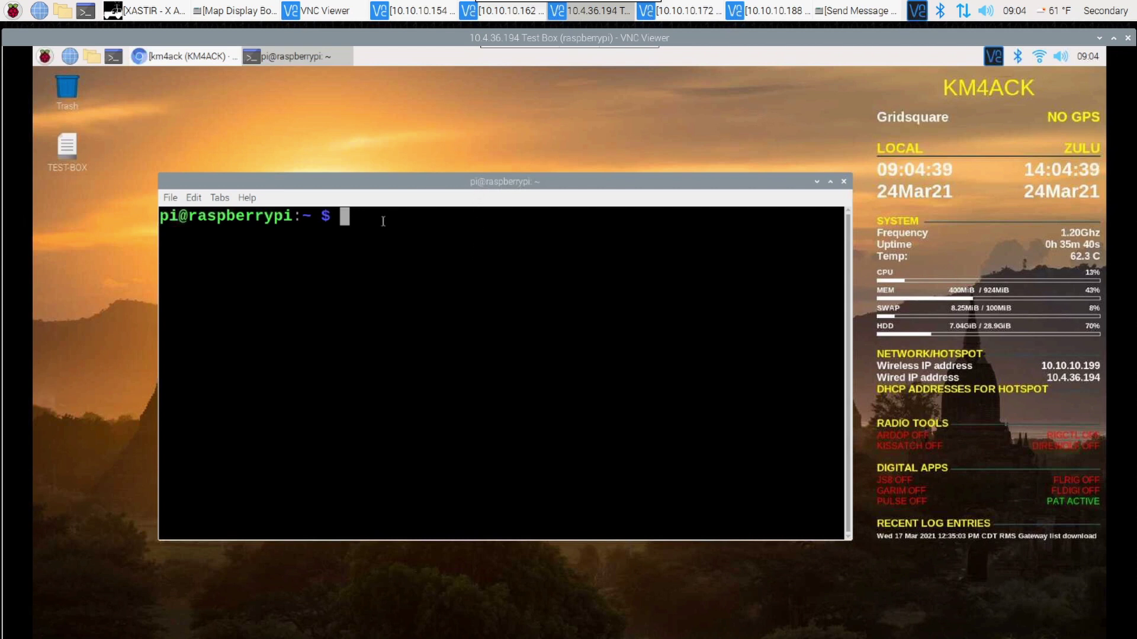
# - Run 'hcitool scan' to list SPP-CA's address, then type 'sudo rfcomm connect /dev/rfcomm7'
pyautogui.write('hci')
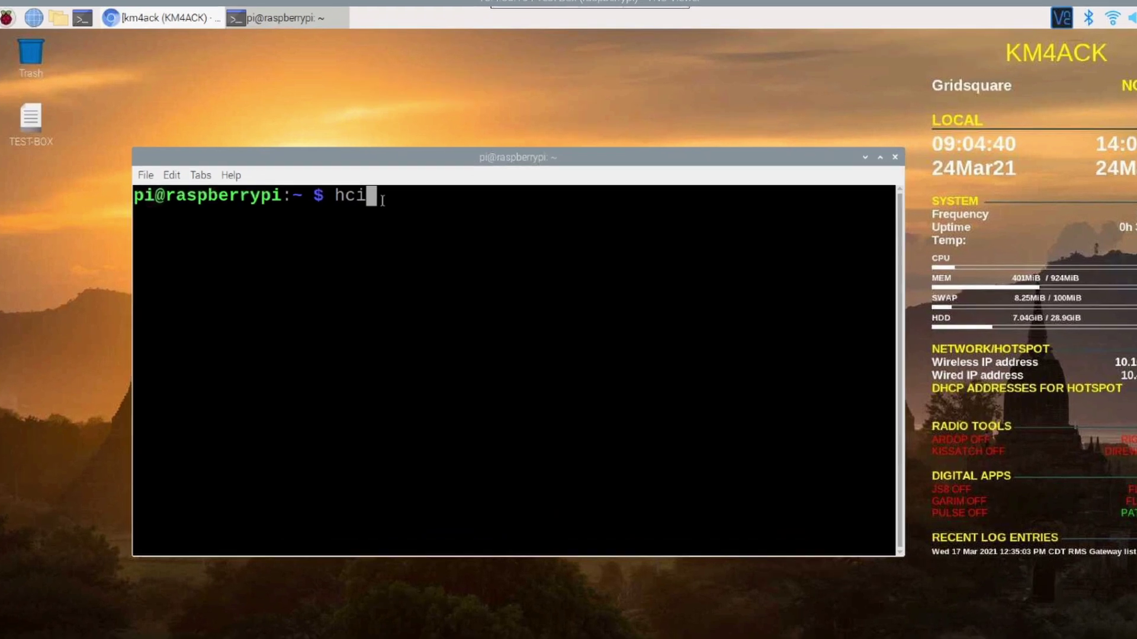
pyautogui.write('tool ')
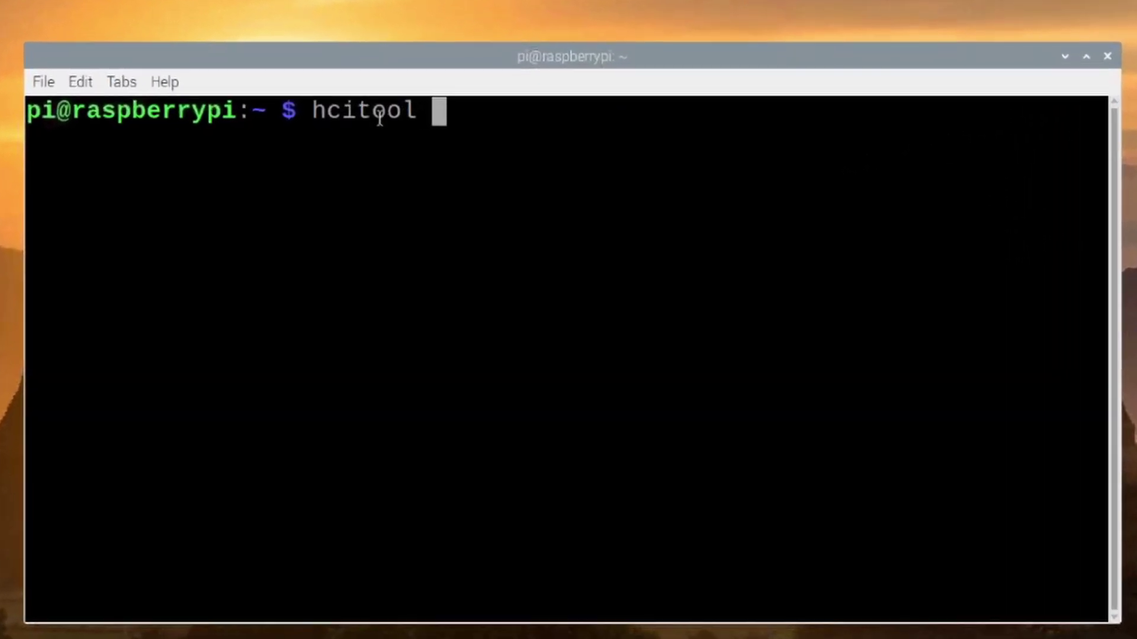
pyautogui.write('scan')
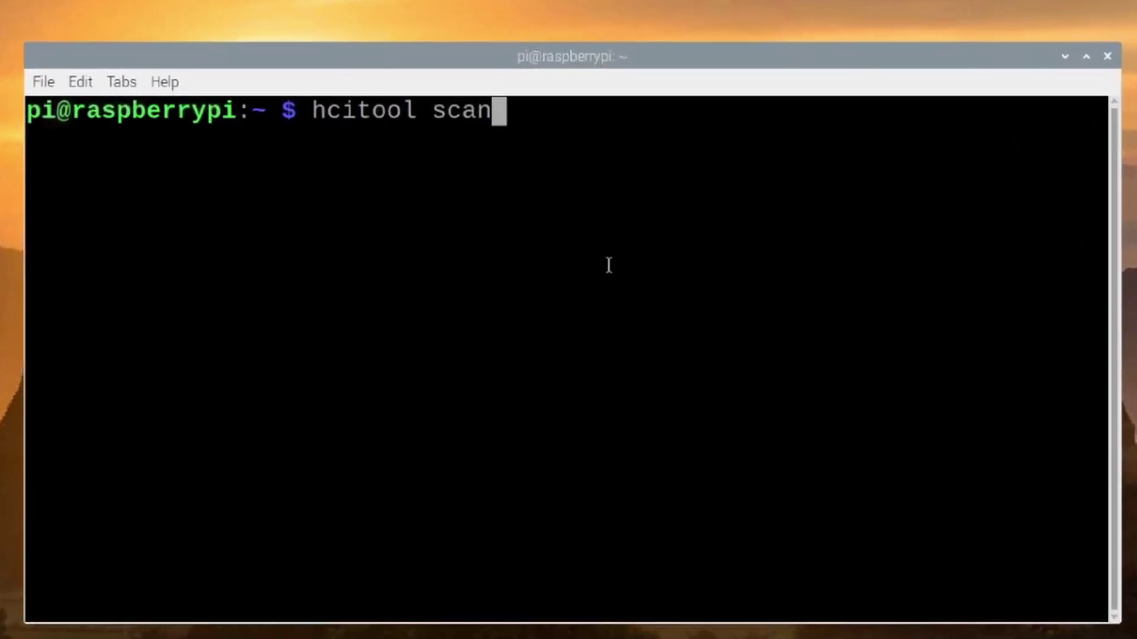
pyautogui.press('Return')
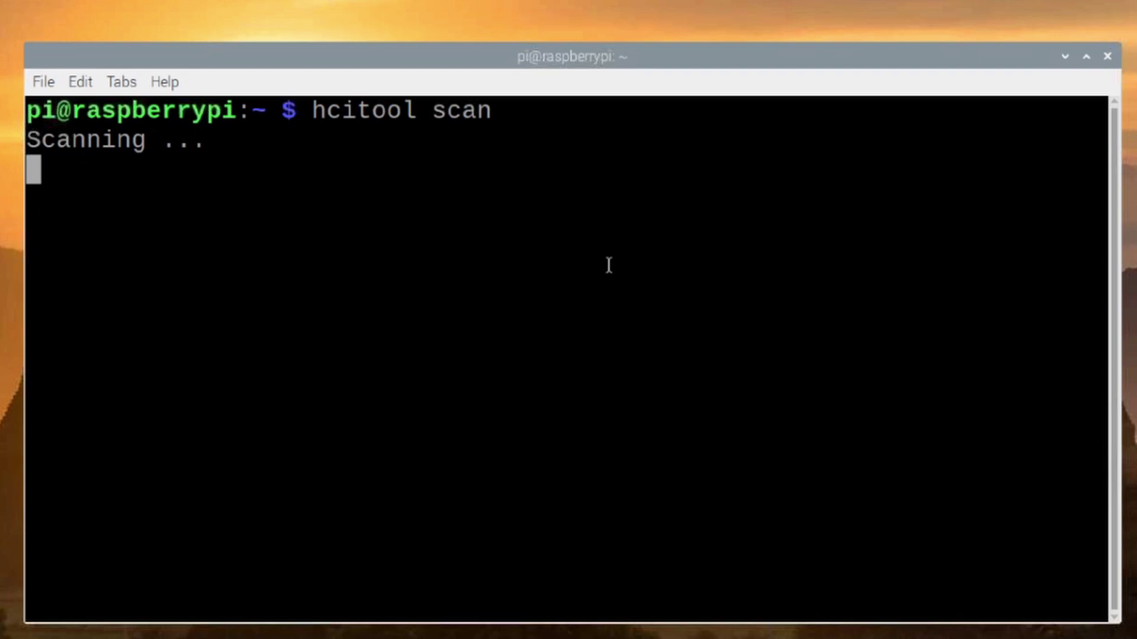
pyautogui.write('sudo rfcomm connect /dev/rfcomm7')
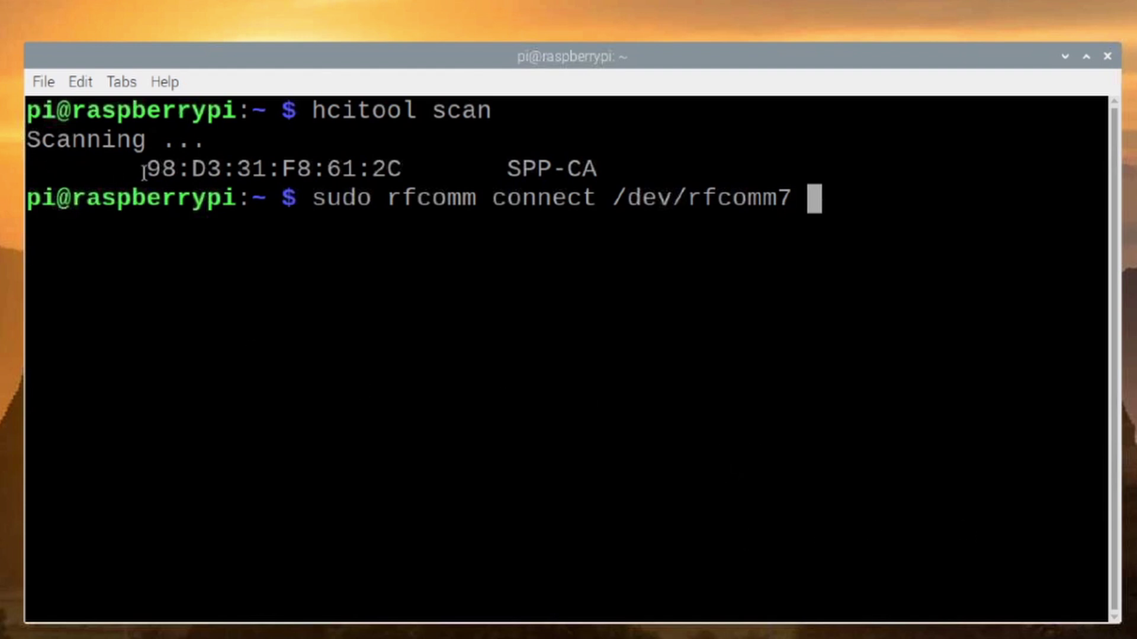
# - Append SPP-CA's address 98:D3:31:F8:61:2C to the rfcomm connect command and run it
pyautogui.moveTo(144, 172); pyautogui.dragTo(402, 171)
pyautogui.hotkey('ctrl', 'c')
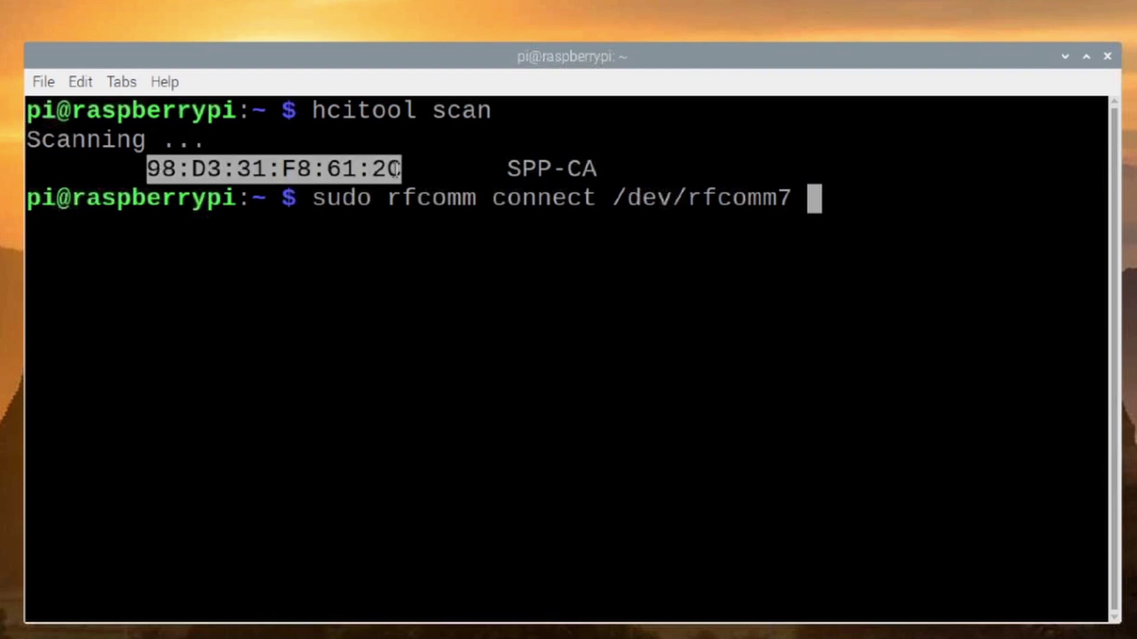
pyautogui.rightClick(238, 170)
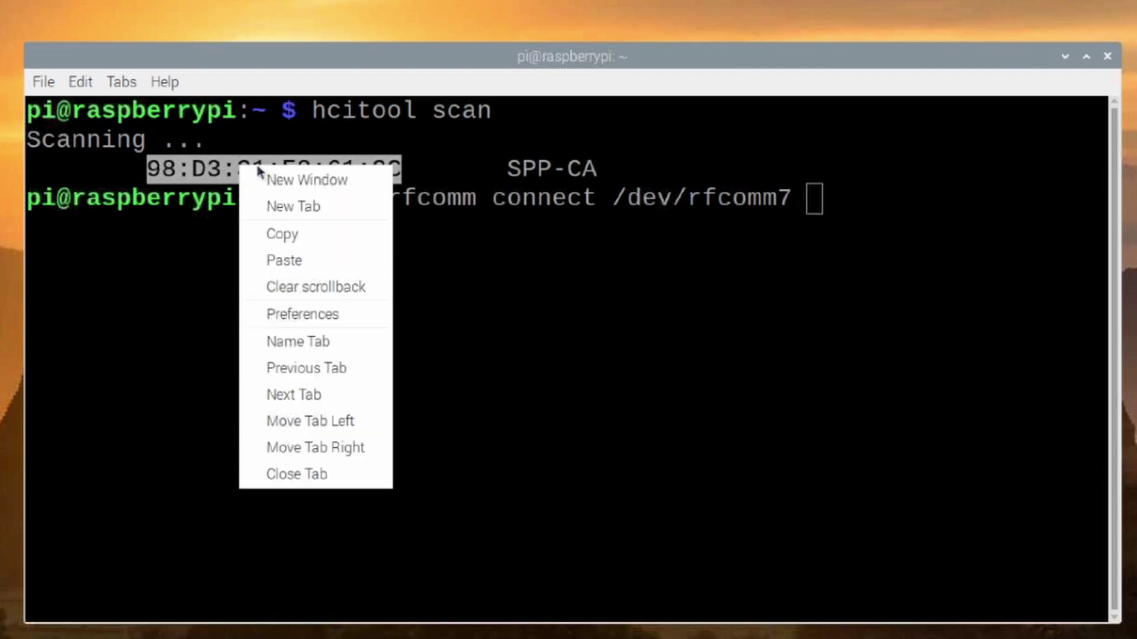
pyautogui.click(274, 241)
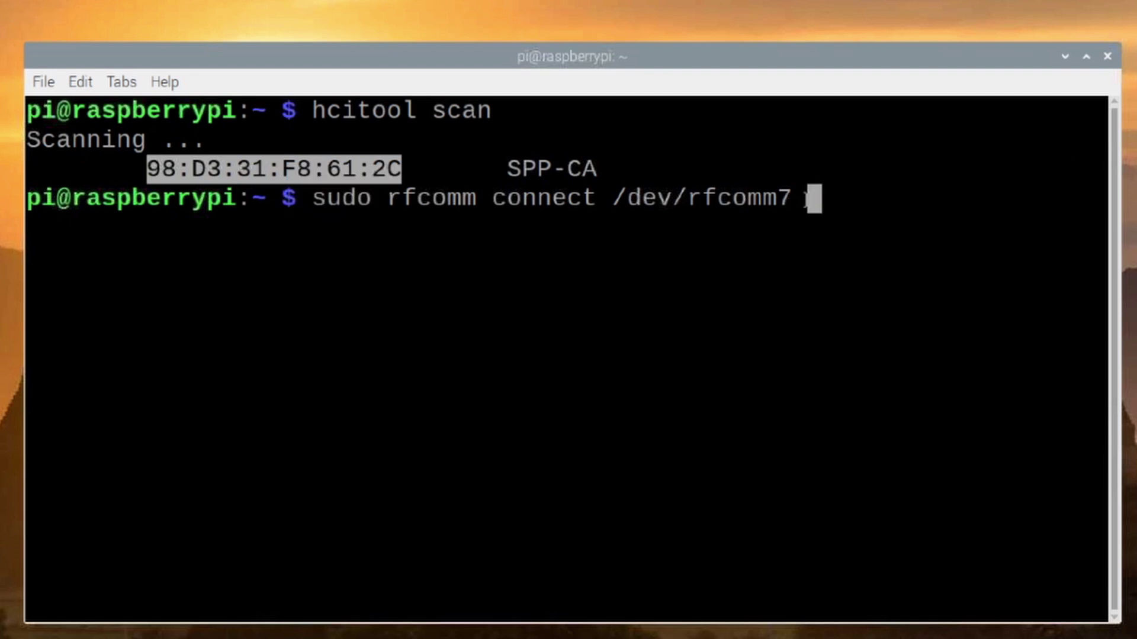
pyautogui.rightClick(808, 199)
pyautogui.click(871, 294)
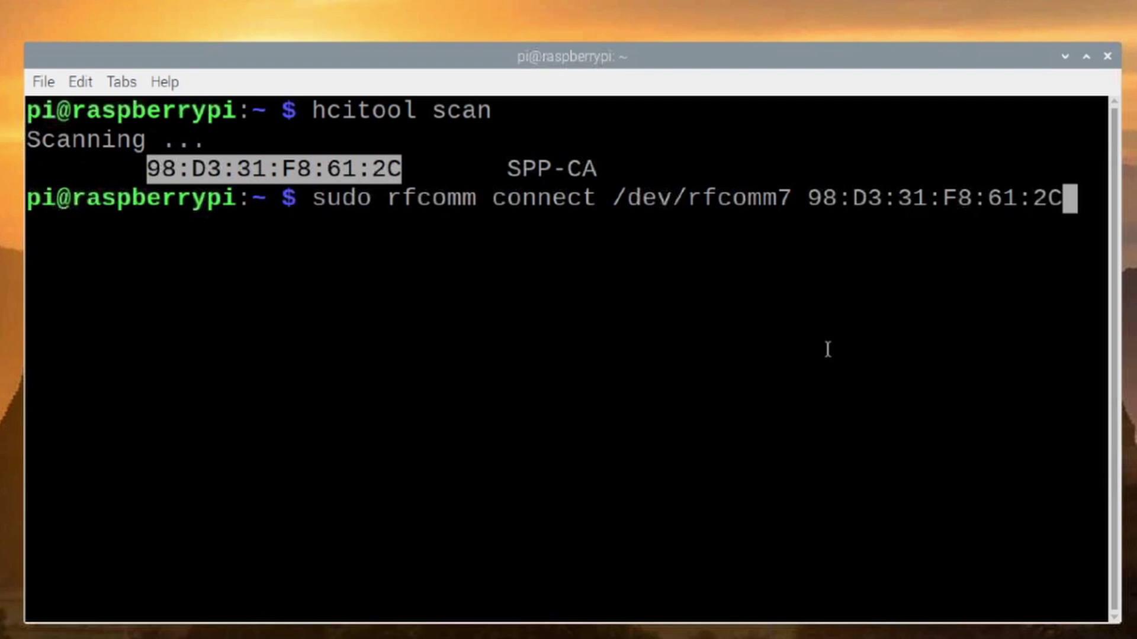
pyautogui.press('Return')
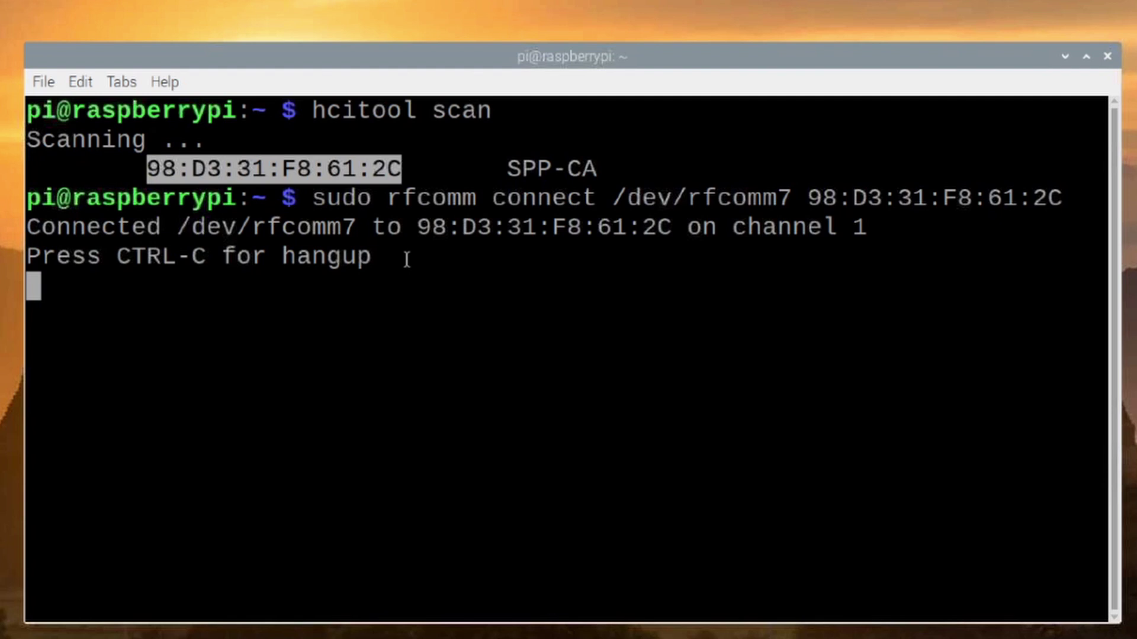
# - Launch Flrig from the applications menu
pyautogui.press('super')
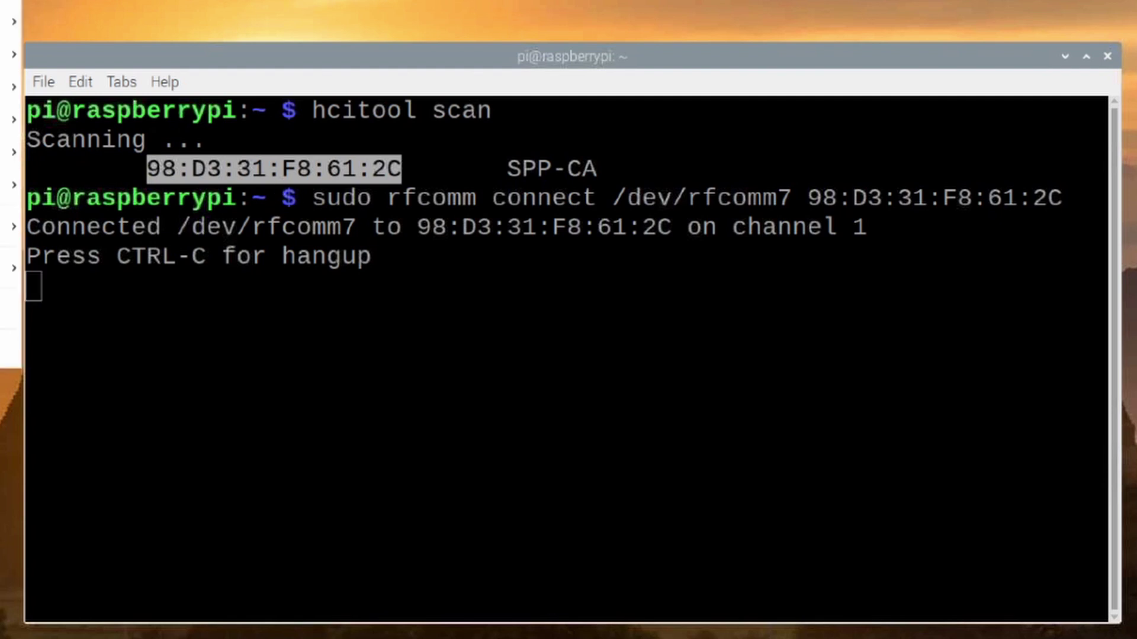
pyautogui.moveTo(11, 184)
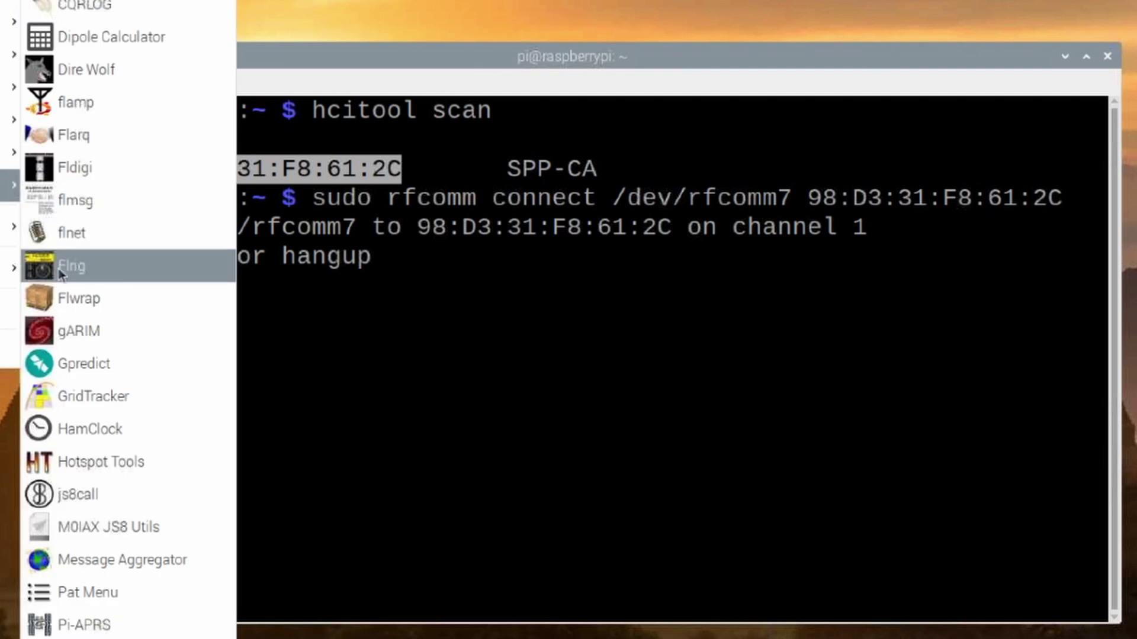
pyautogui.click(77, 265)
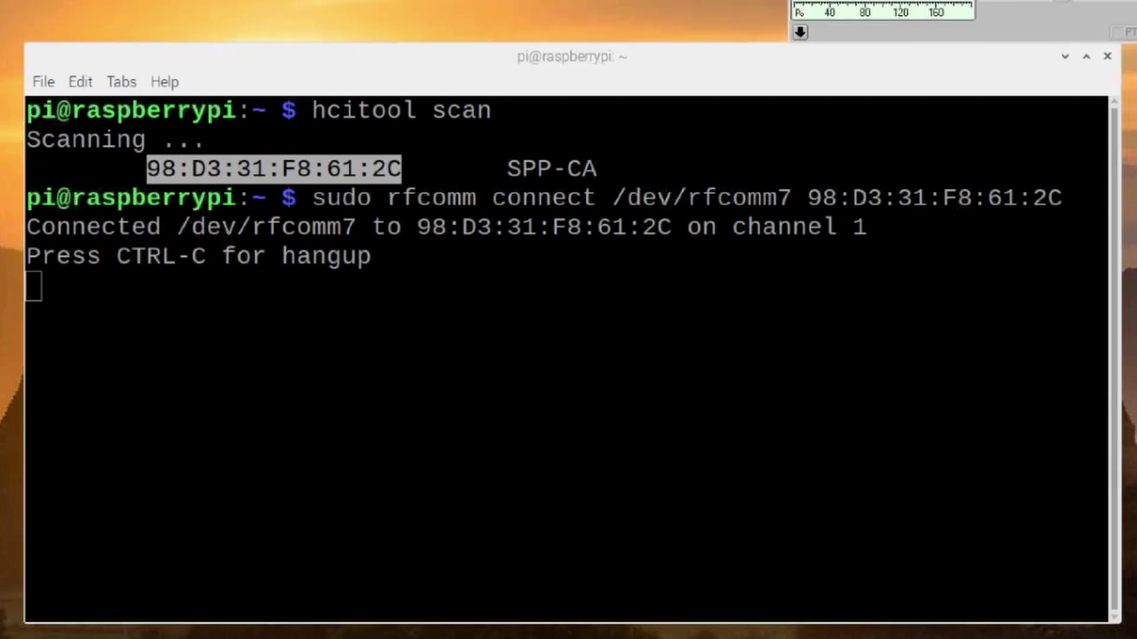
# - Open Flrig's Config > Setup > Transceiver settings and move the window to the screen centre
pyautogui.click(673, 113)
pyautogui.moveTo(680, 134)
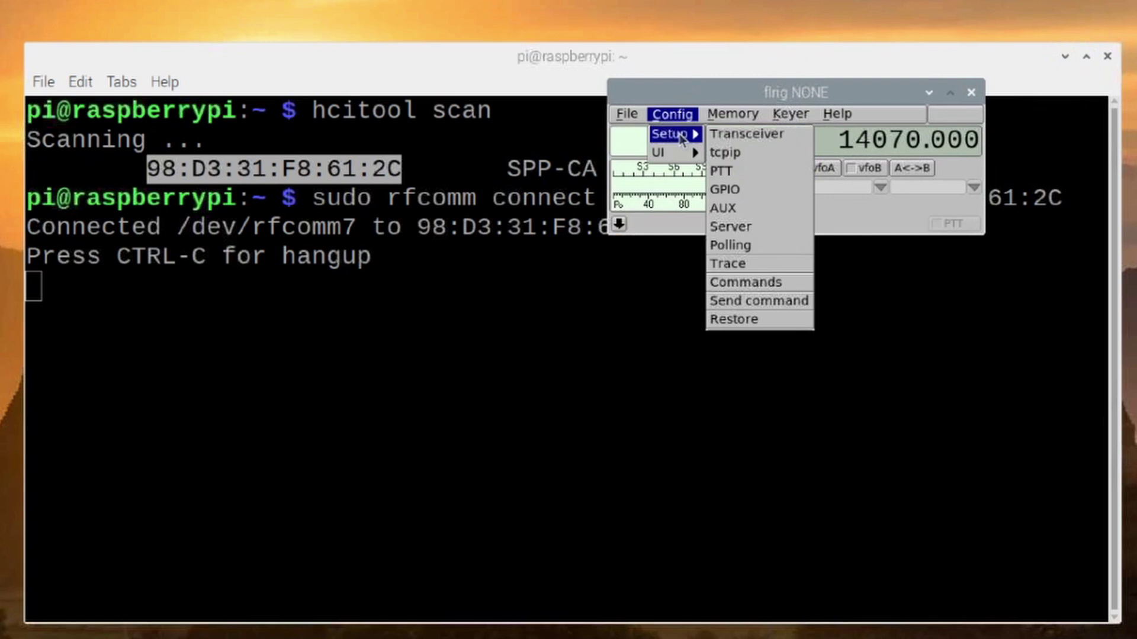
pyautogui.click(746, 133)
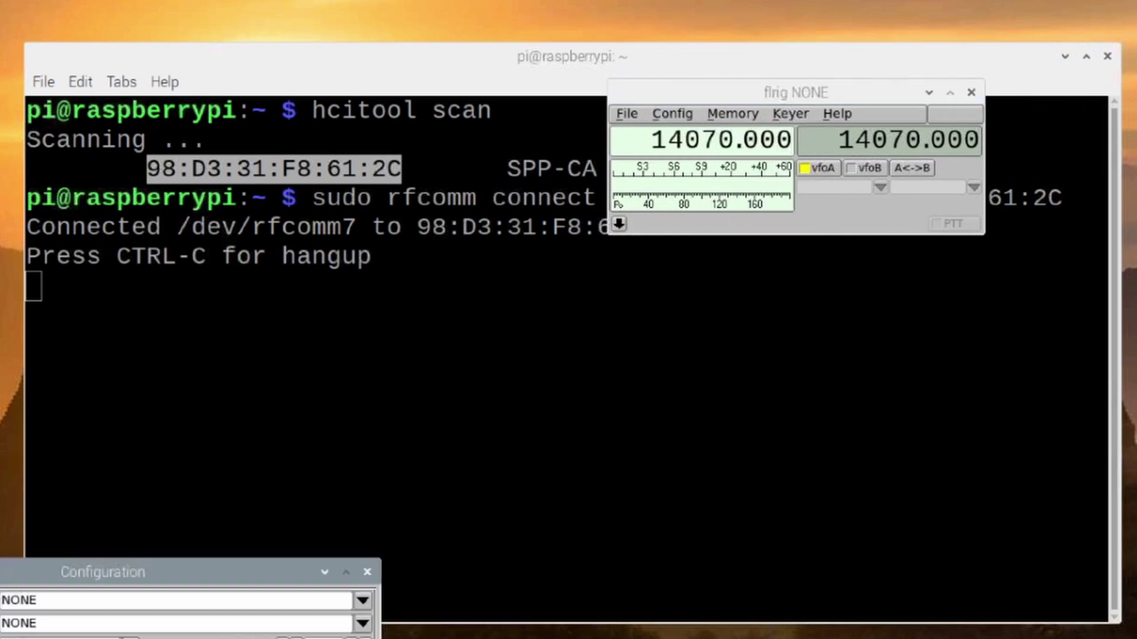
pyautogui.moveTo(18, 577); pyautogui.dragTo(492, 161)
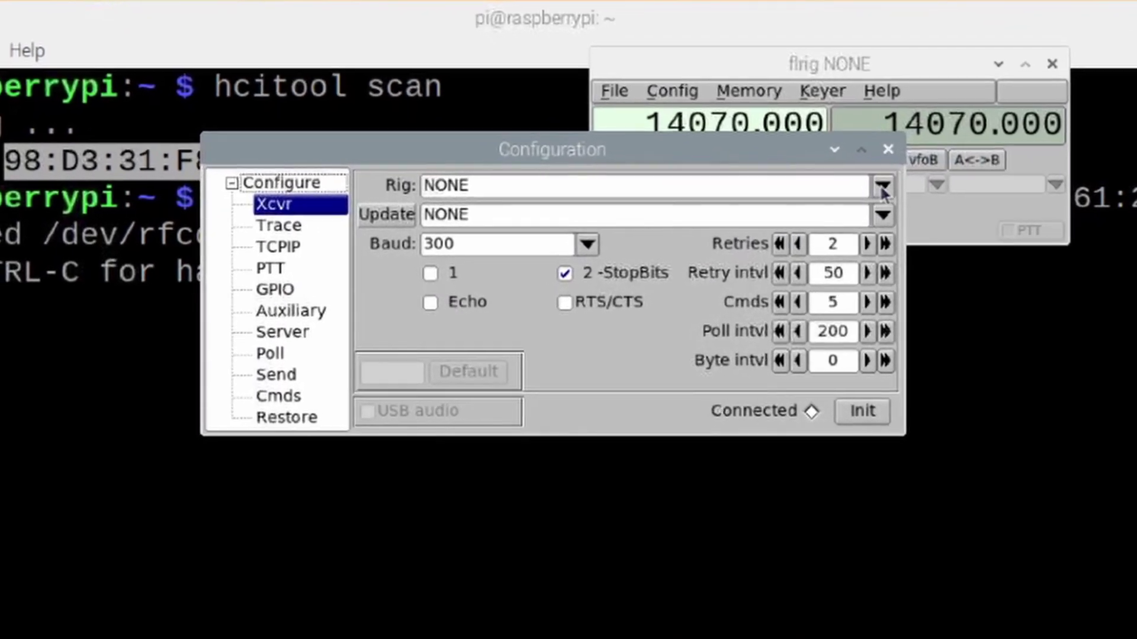
# - Set the rig to FT-817 and the serial port to /dev/rfcomm7
pyautogui.click(882, 187)
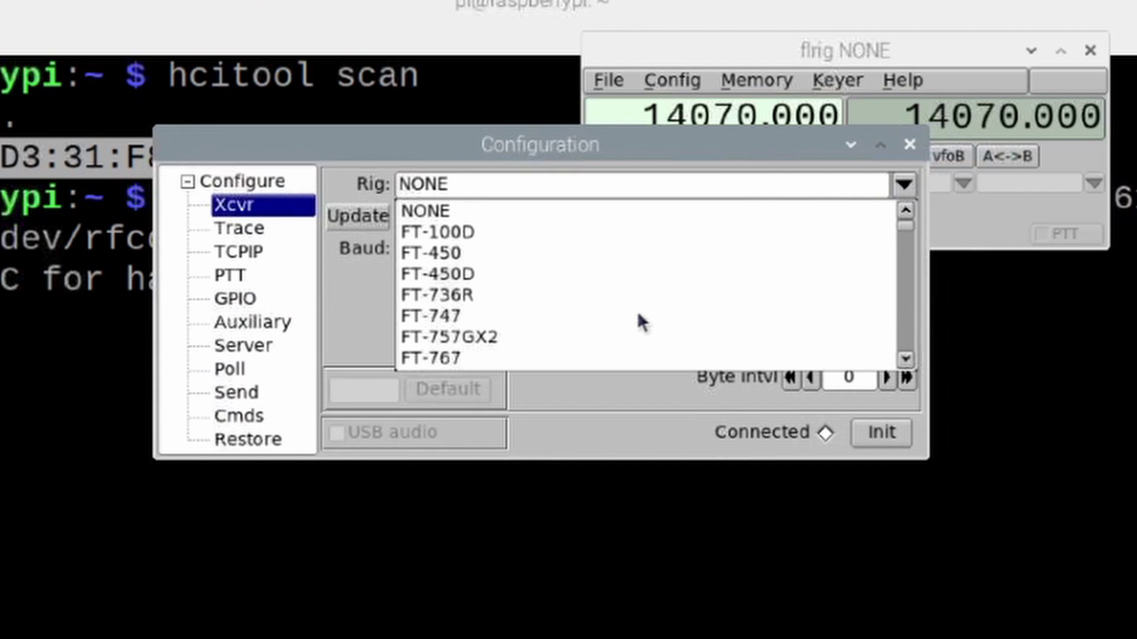
pyautogui.scroll(-1, 638, 315)
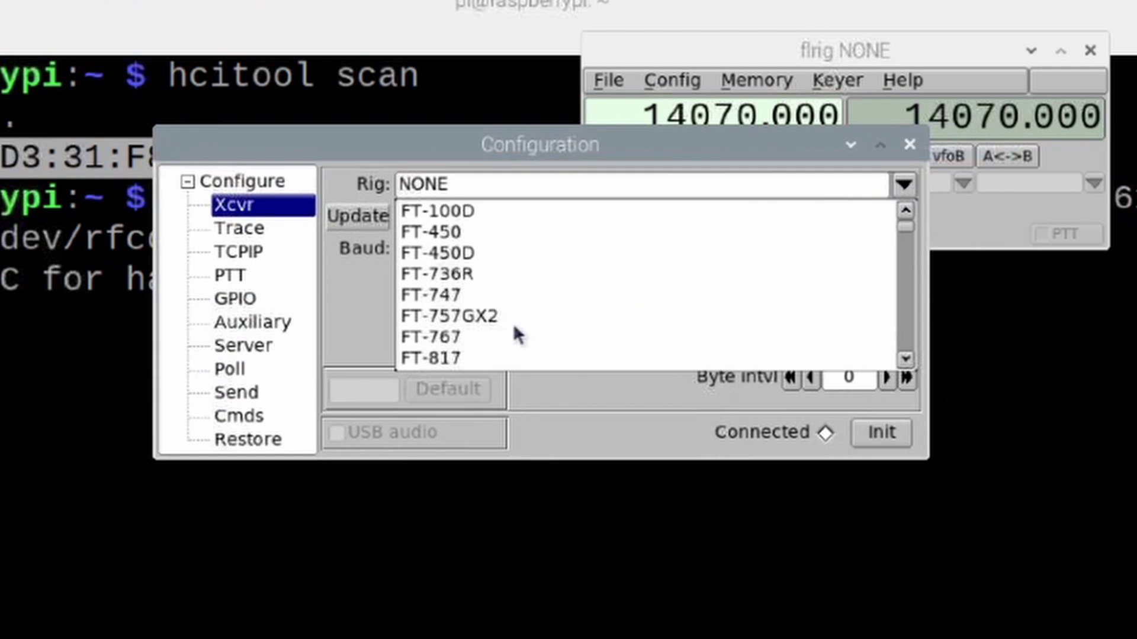
pyautogui.click(436, 357)
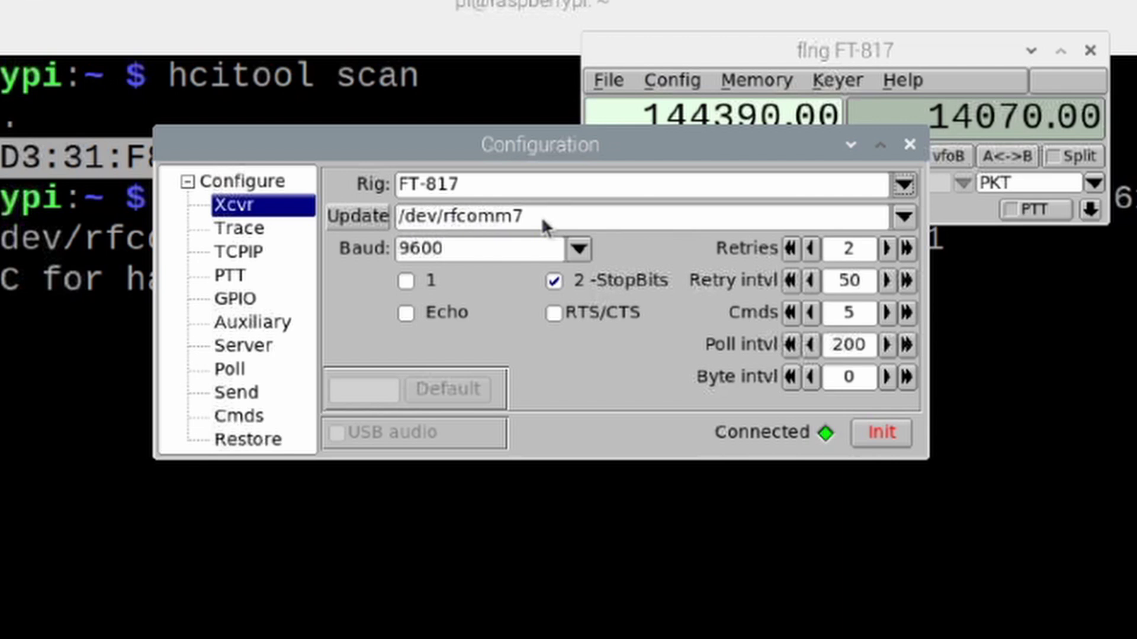
pyautogui.click(904, 217)
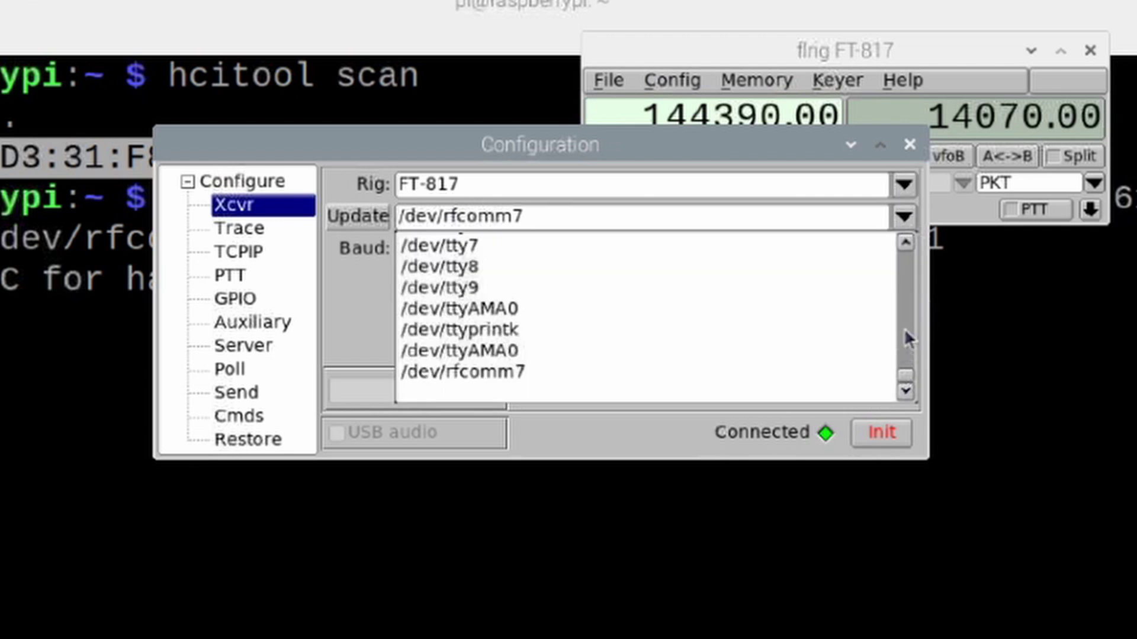
pyautogui.moveTo(904, 328); pyautogui.dragTo(893, 399)
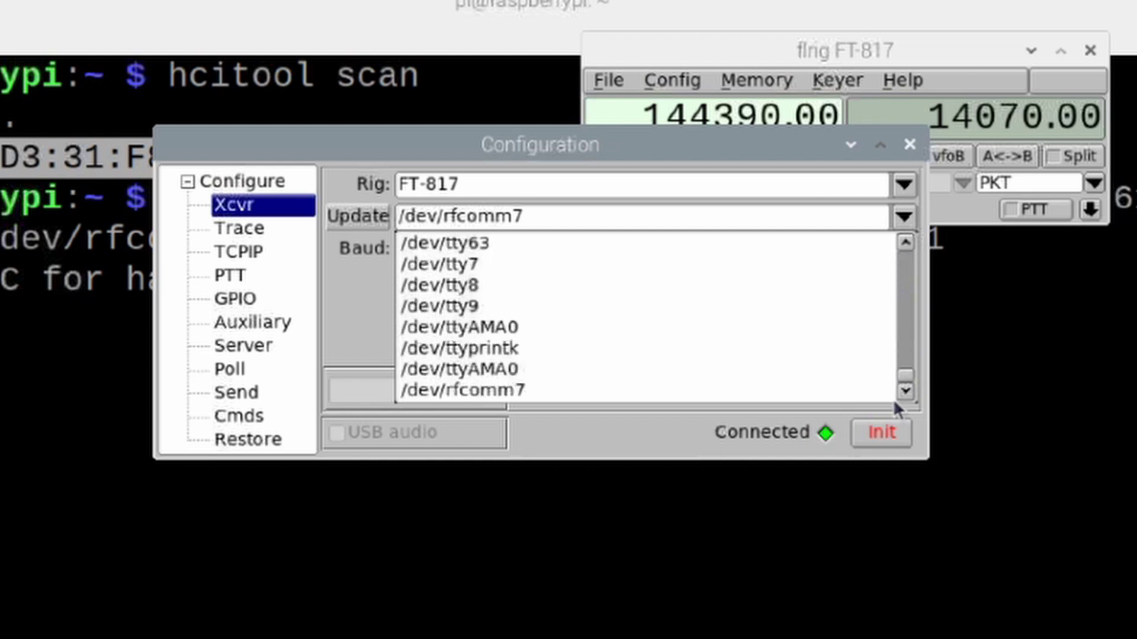
pyautogui.click(483, 388)
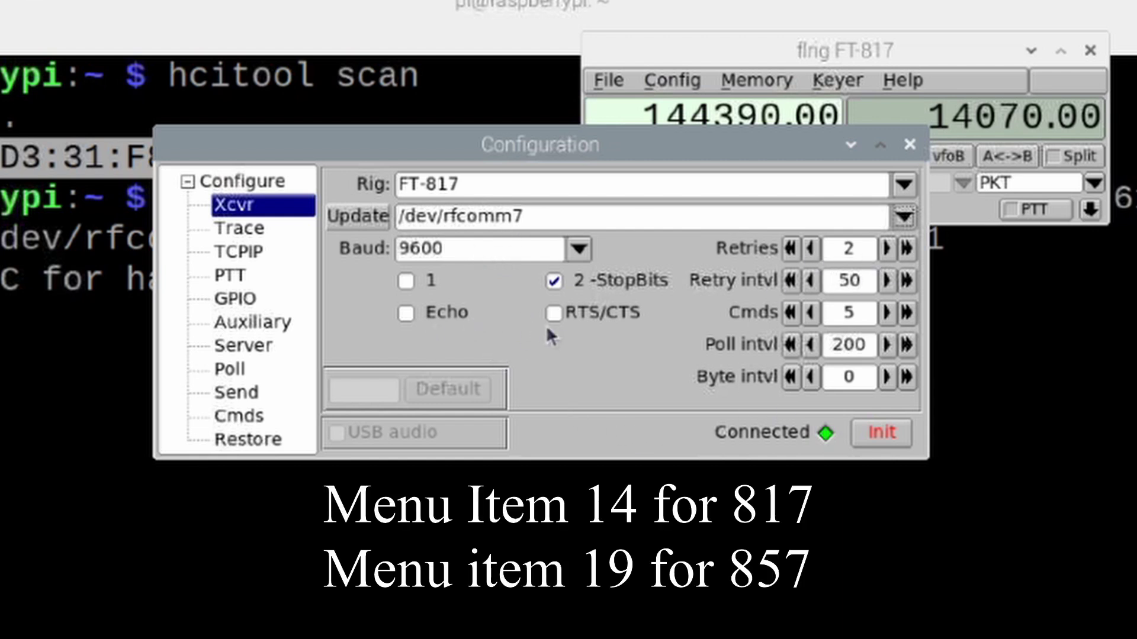
# - Initialise the FT-817 connection and close the Configuration window
pyautogui.click(888, 439)
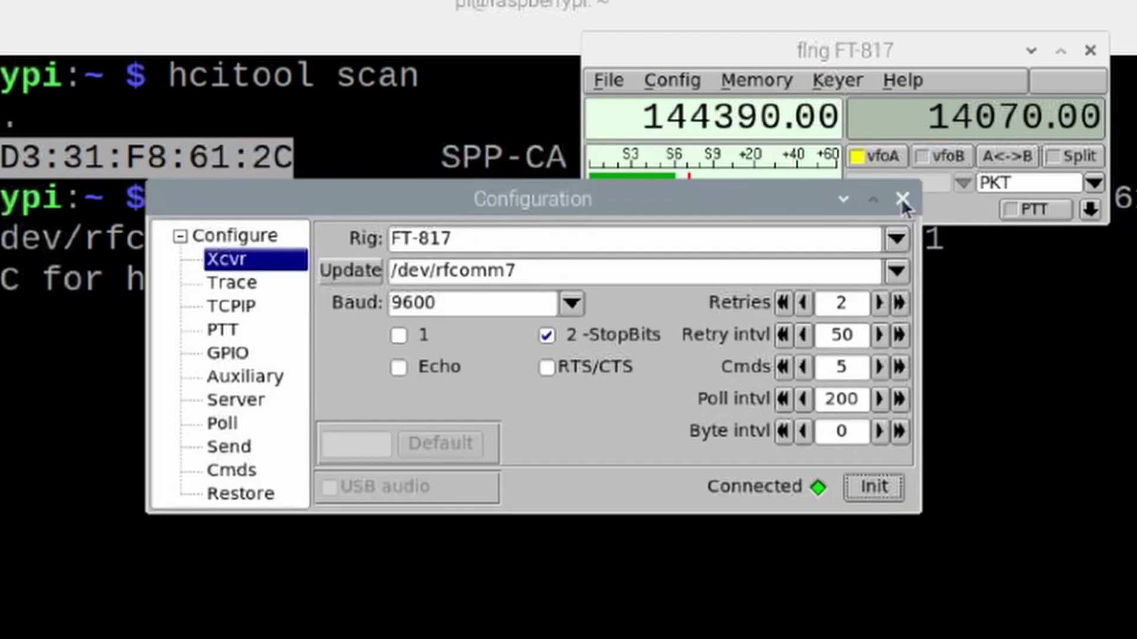
pyautogui.click(901, 197)
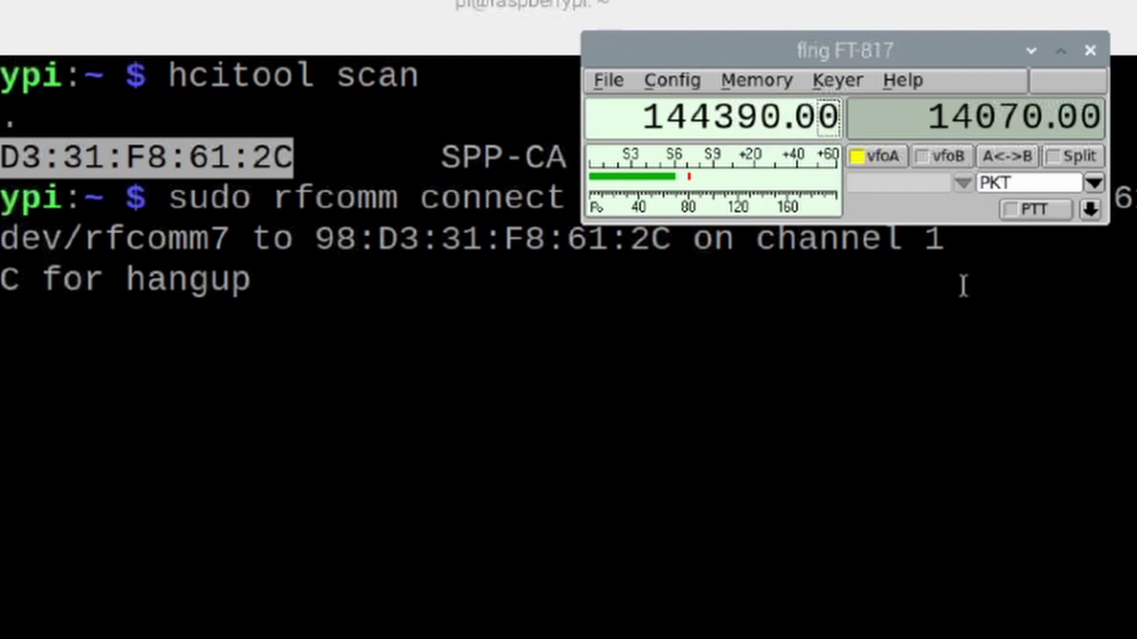
# - Key the FT-817 into transmit with Flrig's PTT button, then release it to receive
pyautogui.click(1035, 210)
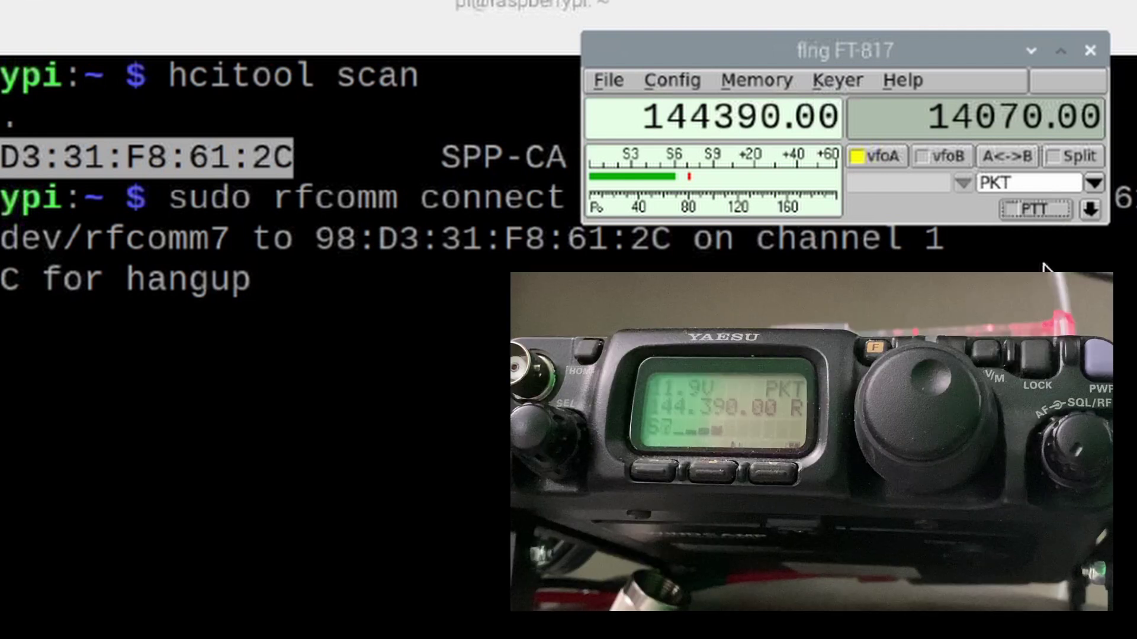
pyautogui.click(1033, 211)
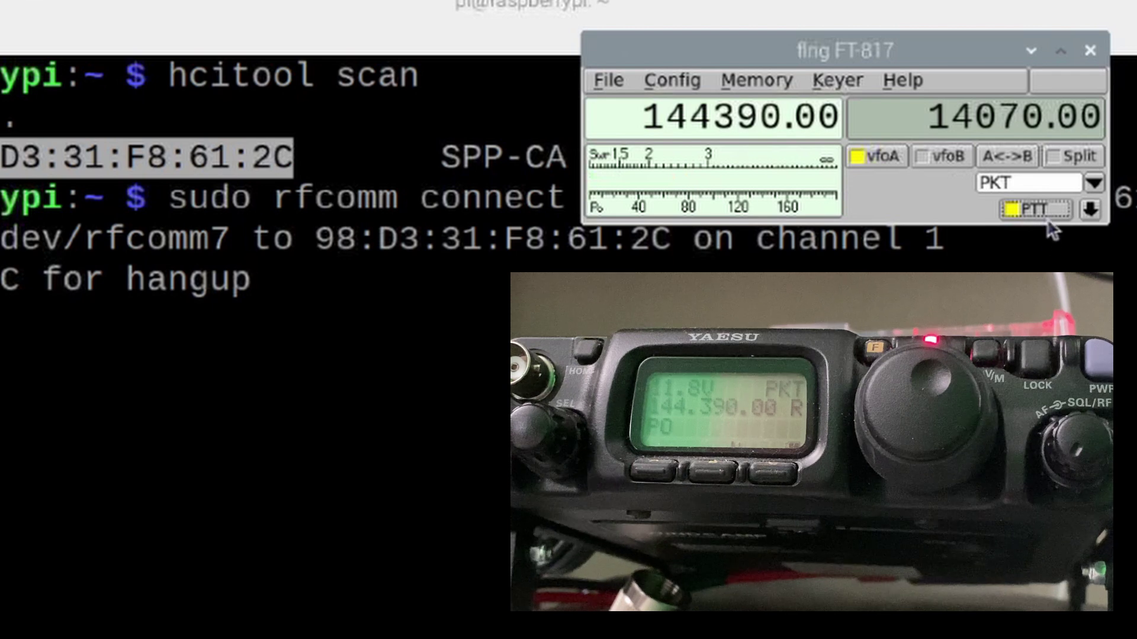
pyautogui.click(1043, 211)
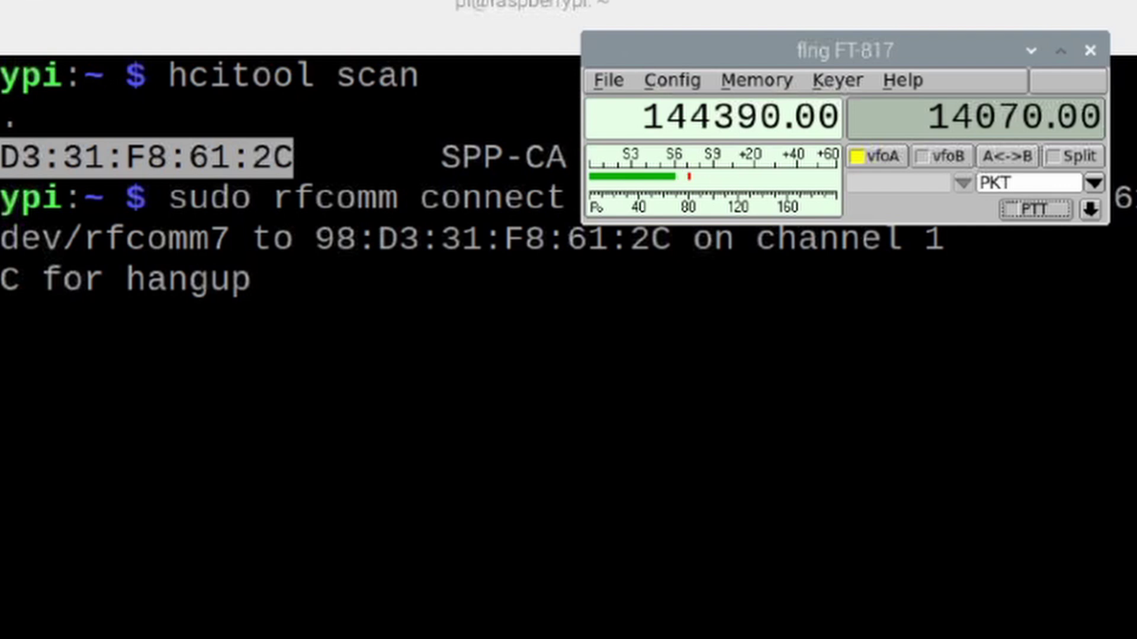
# - Move the flrig window up and select the rfcomm connect command line in the terminal
pyautogui.moveTo(906, 53); pyautogui.dragTo(879, 0)
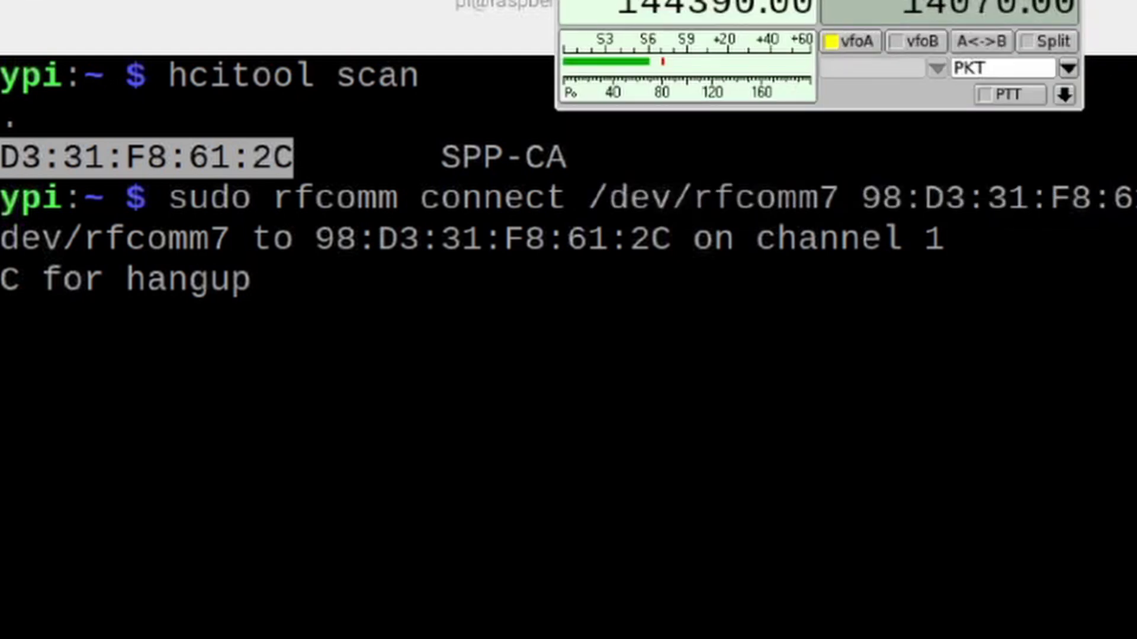
pyautogui.moveTo(171, 199); pyautogui.dragTo(1136, 199)
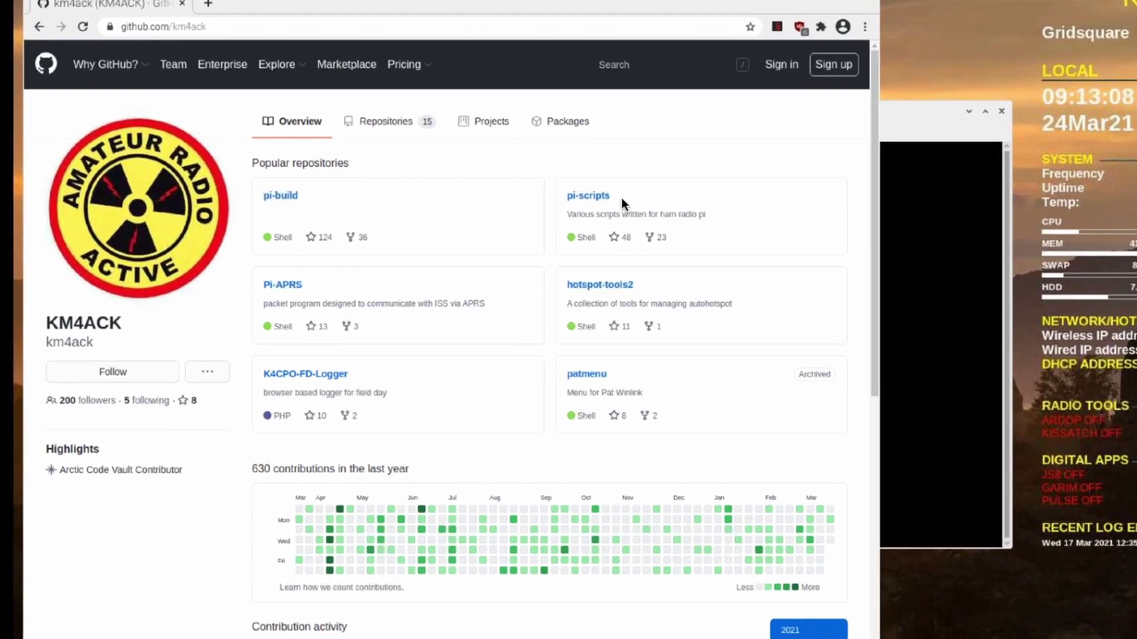
# - Open the btflrig file in km4ack's pi-scripts repository to view it as raw text
pyautogui.click(593, 198)
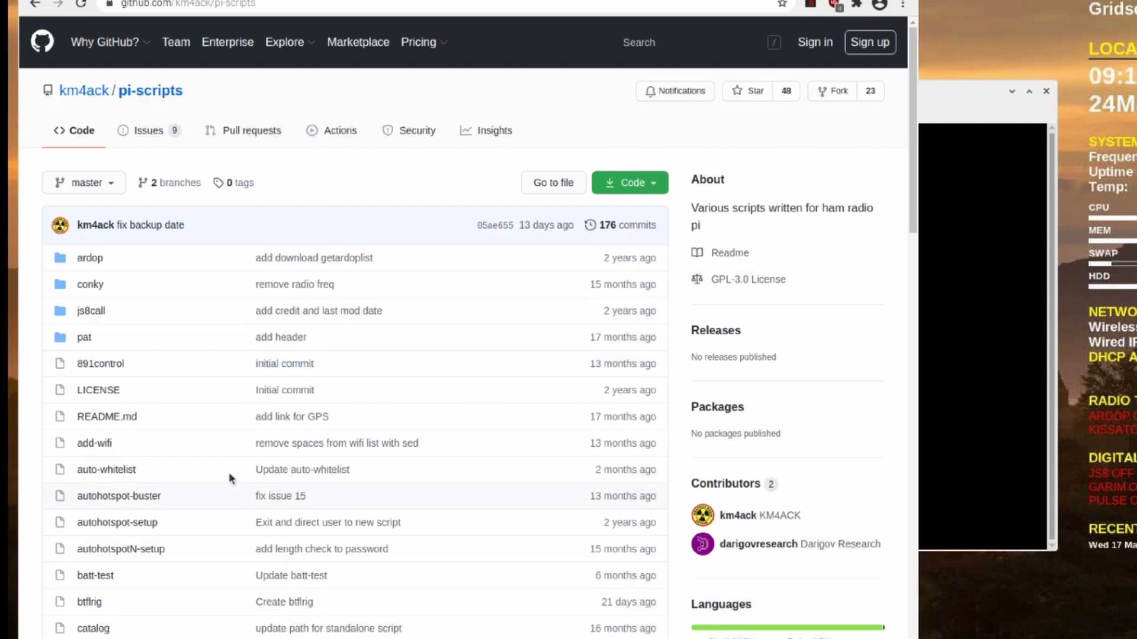
pyautogui.scroll(-5, 229, 471)
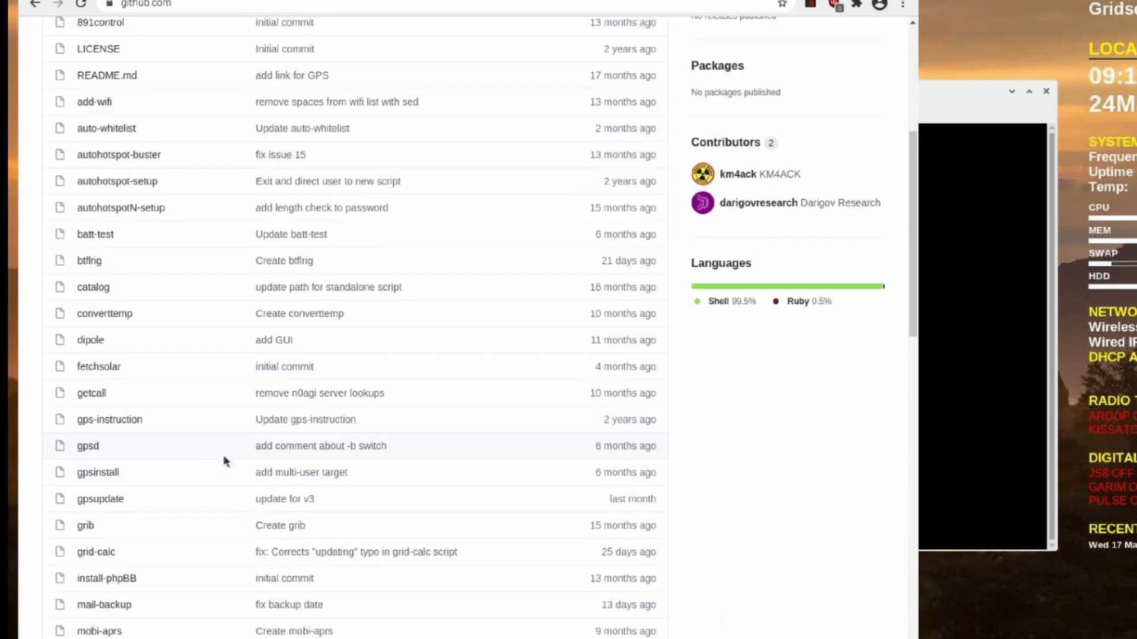
pyautogui.click(89, 266)
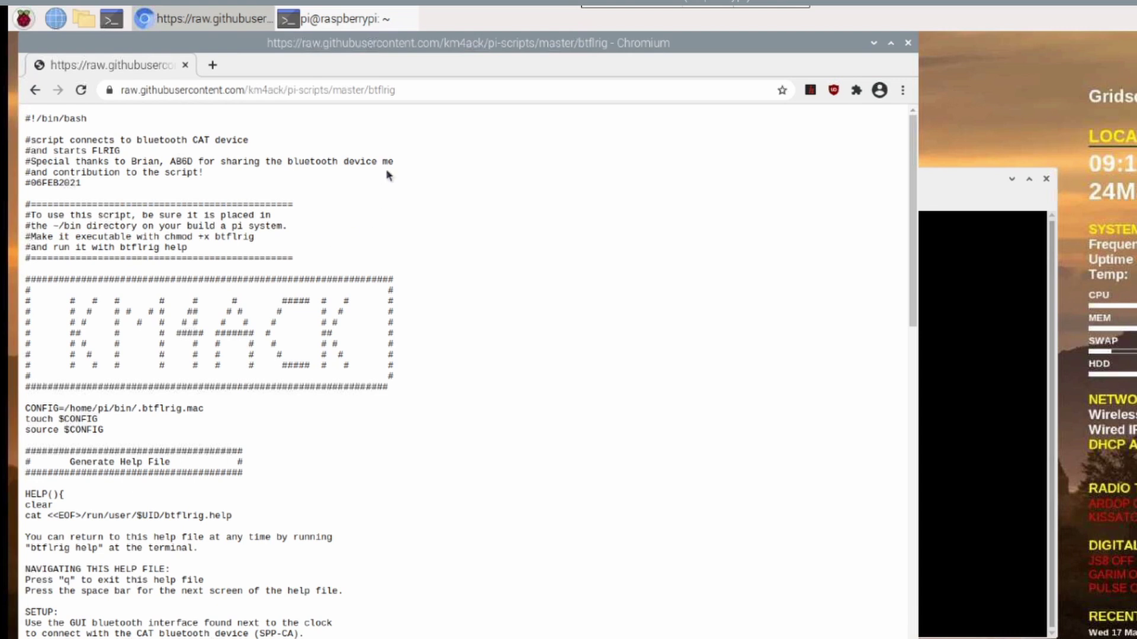
# - Copy the raw btflrig web address, then minimise Chromium to reveal LXTerminal
pyautogui.click(423, 89)
pyautogui.click(454, 91)
pyautogui.hotkey('ctrl', 'c')
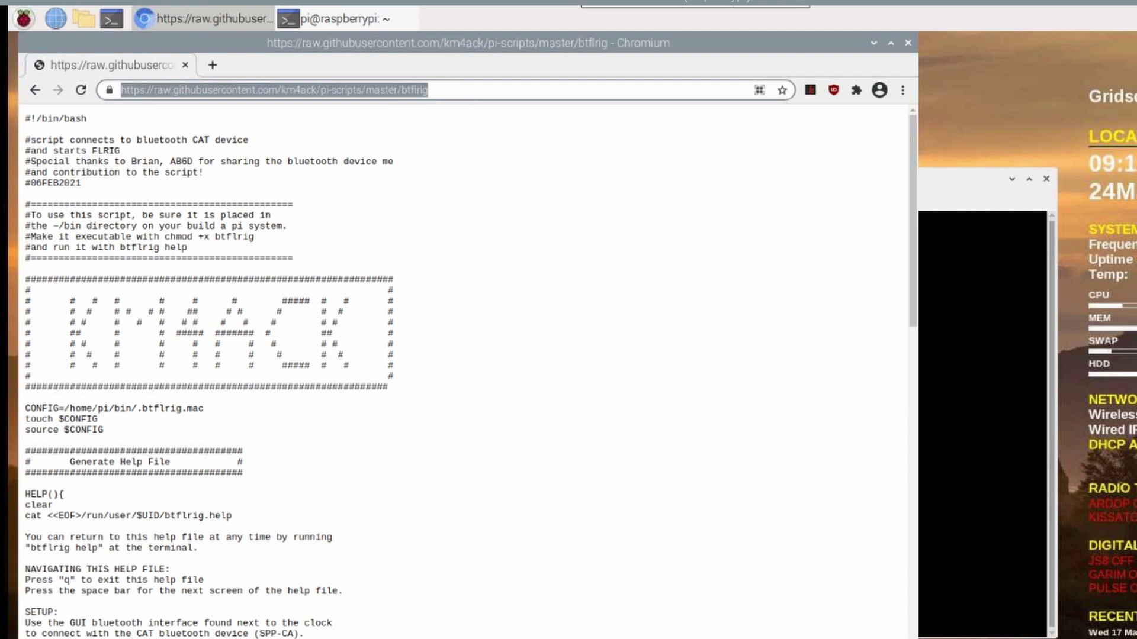
pyautogui.click(875, 44)
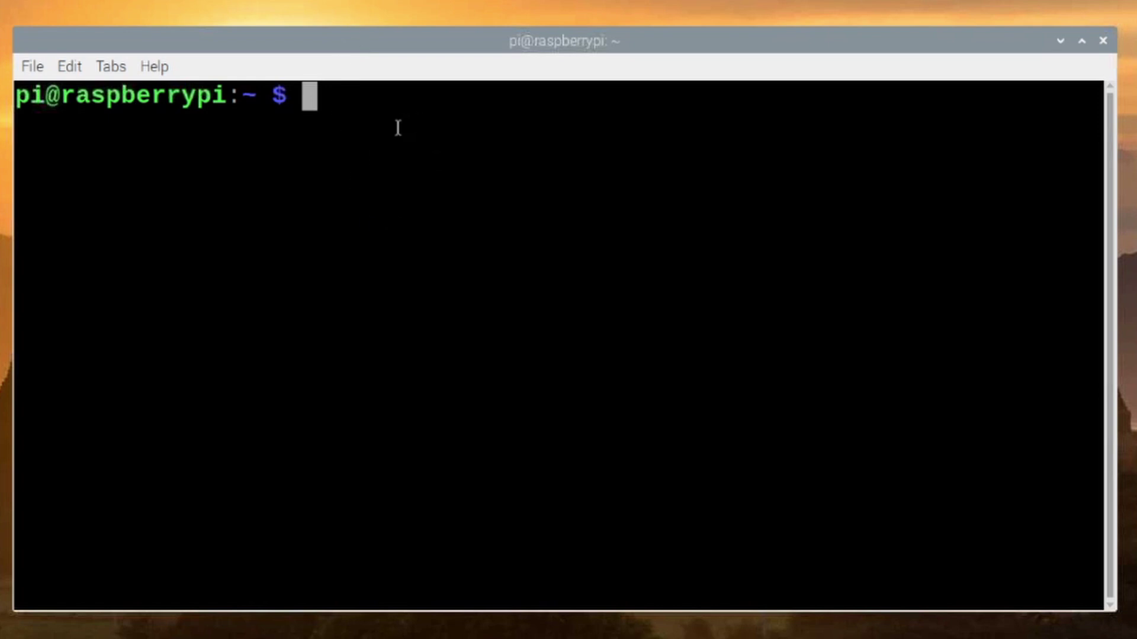
# - Change from the home directory into the ~/bin folder
pyautogui.write('cd')
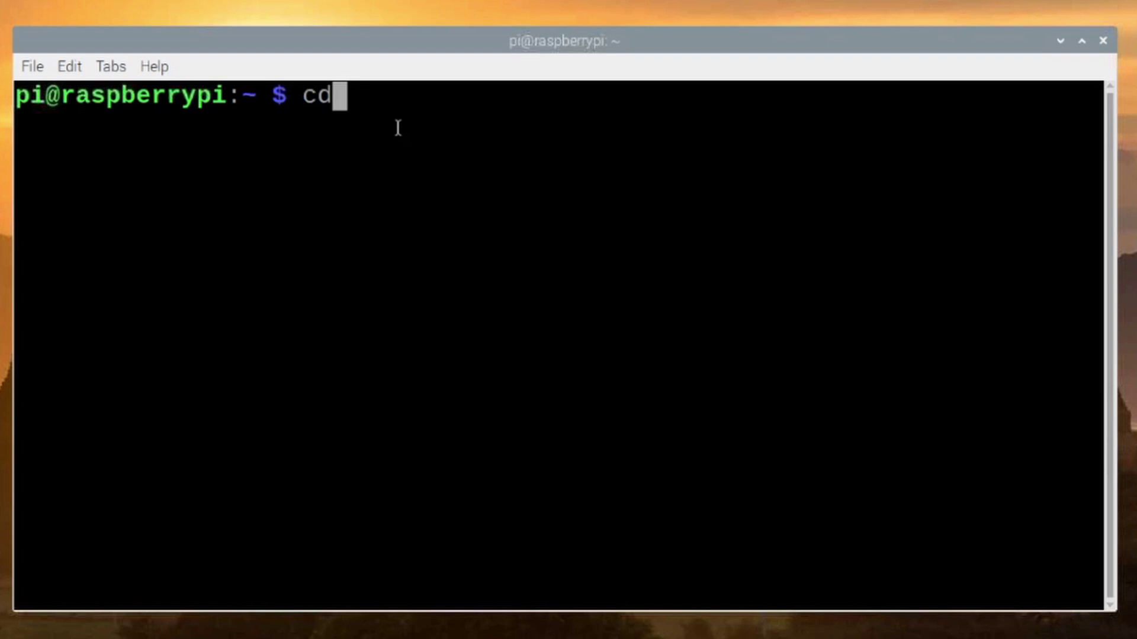
pyautogui.press('Return')
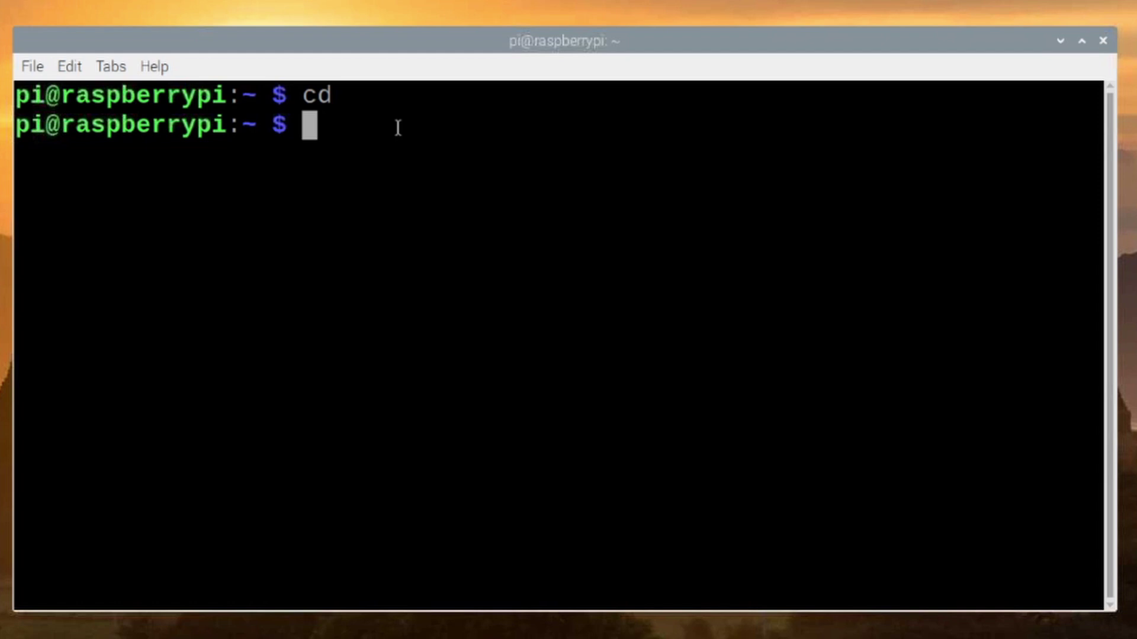
pyautogui.write('cd')
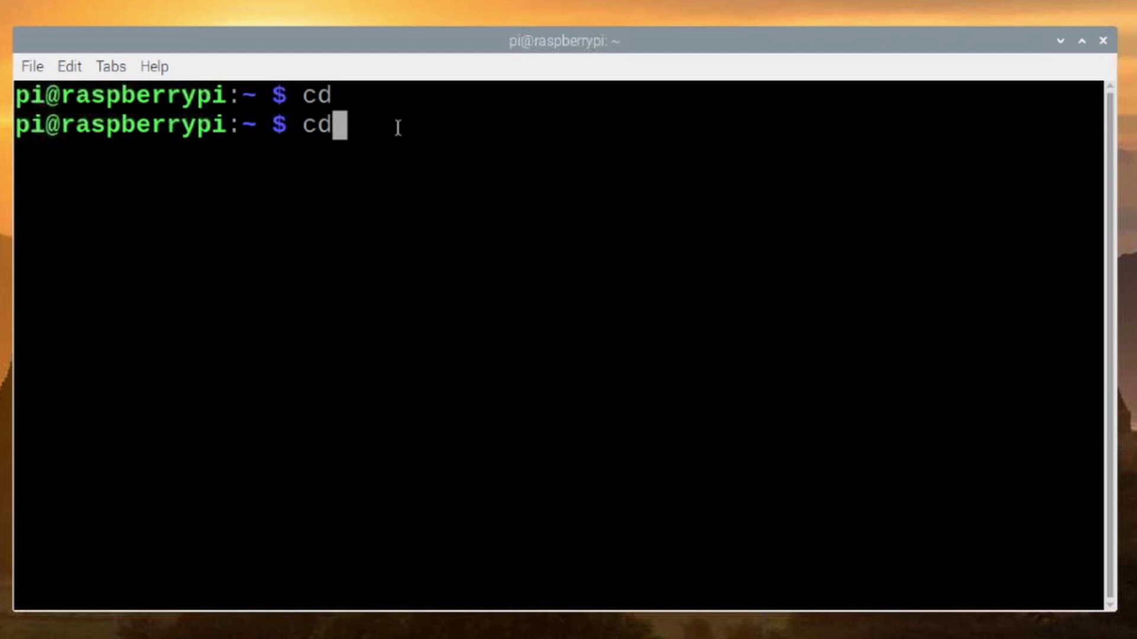
pyautogui.write(' bin')
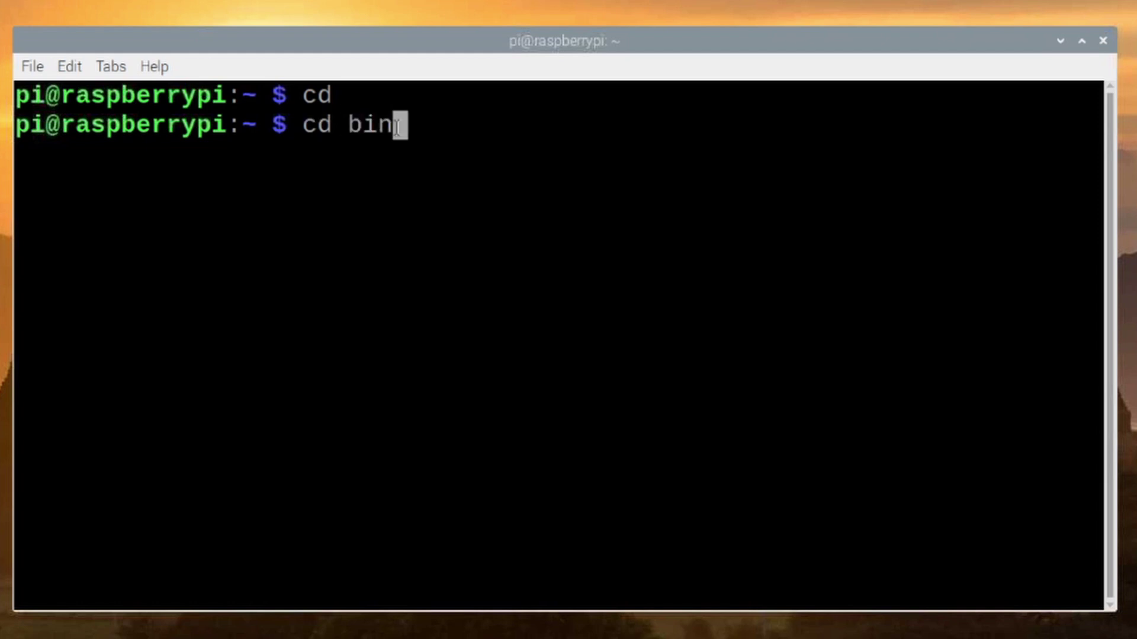
pyautogui.press('Return')
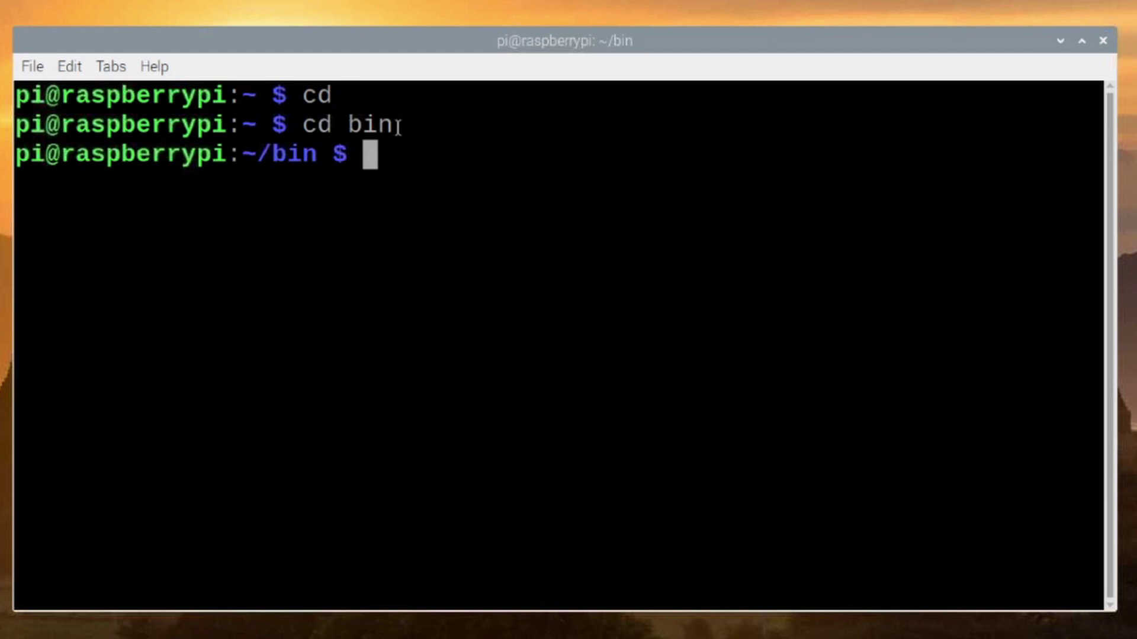
# - Download btflrig into ~/bin with wget and the pasted address, then clear the screen
pyautogui.write('wget')
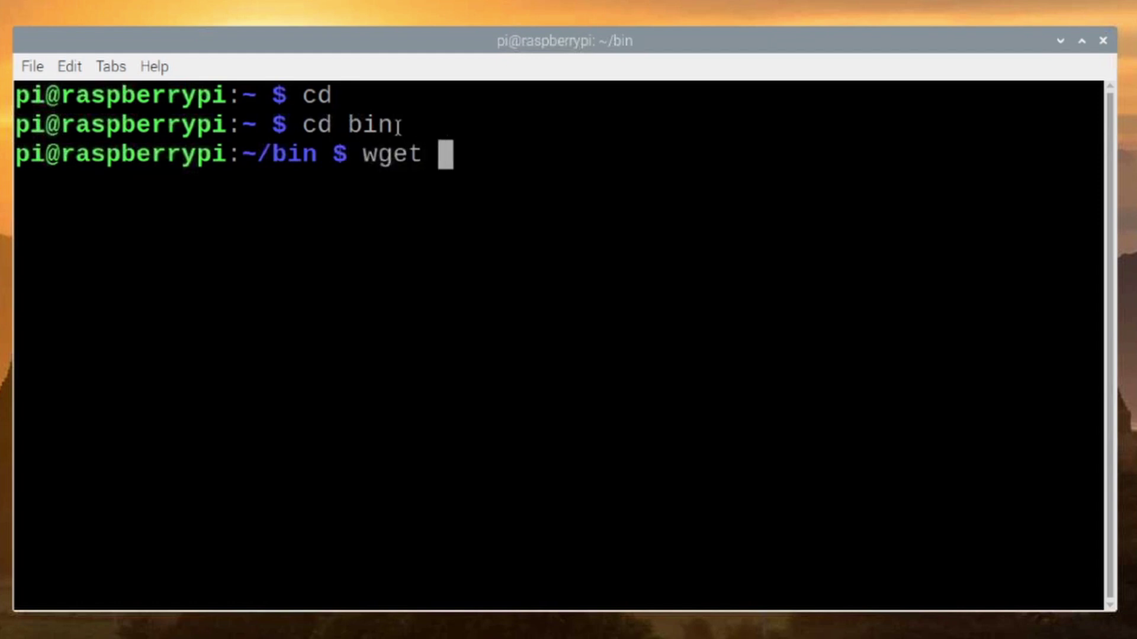
pyautogui.rightClick(448, 157)
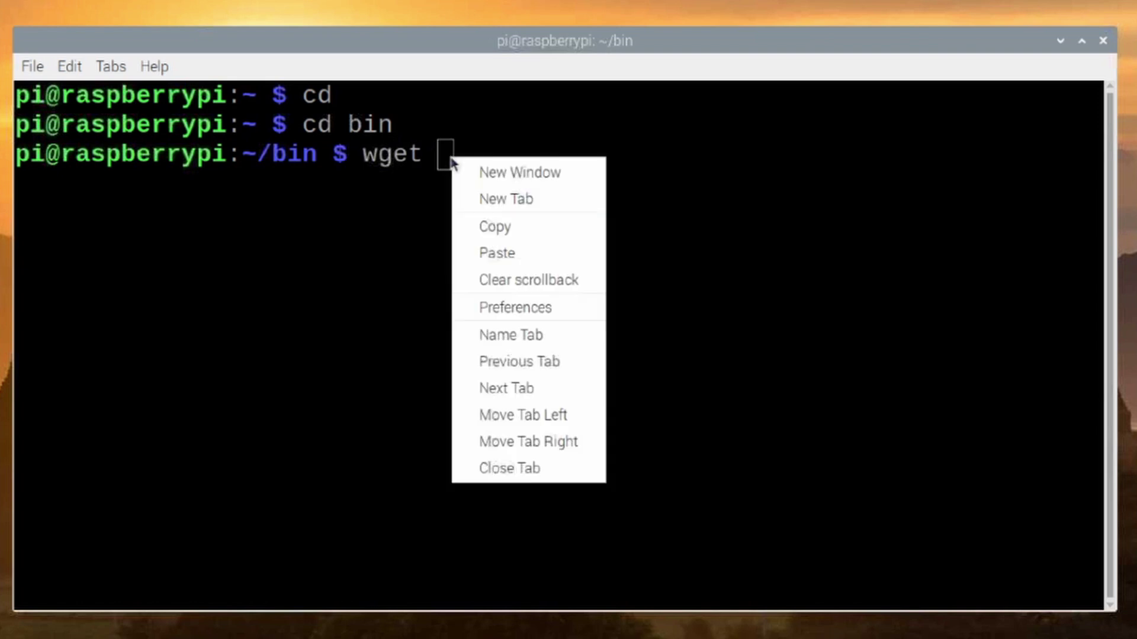
pyautogui.click(543, 248)
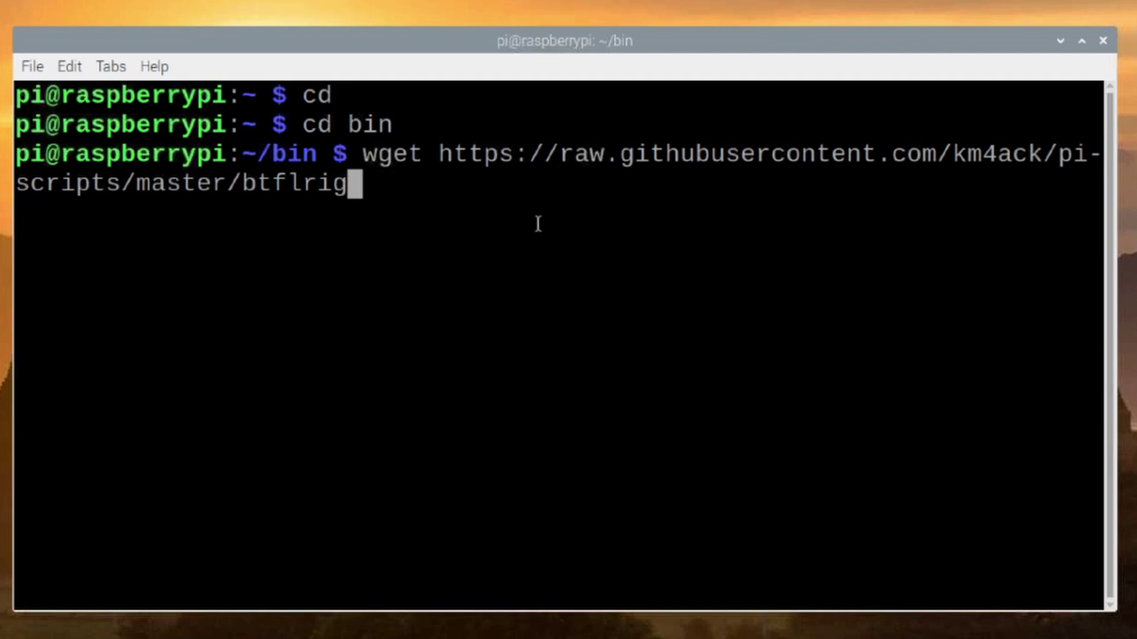
pyautogui.press('Return')
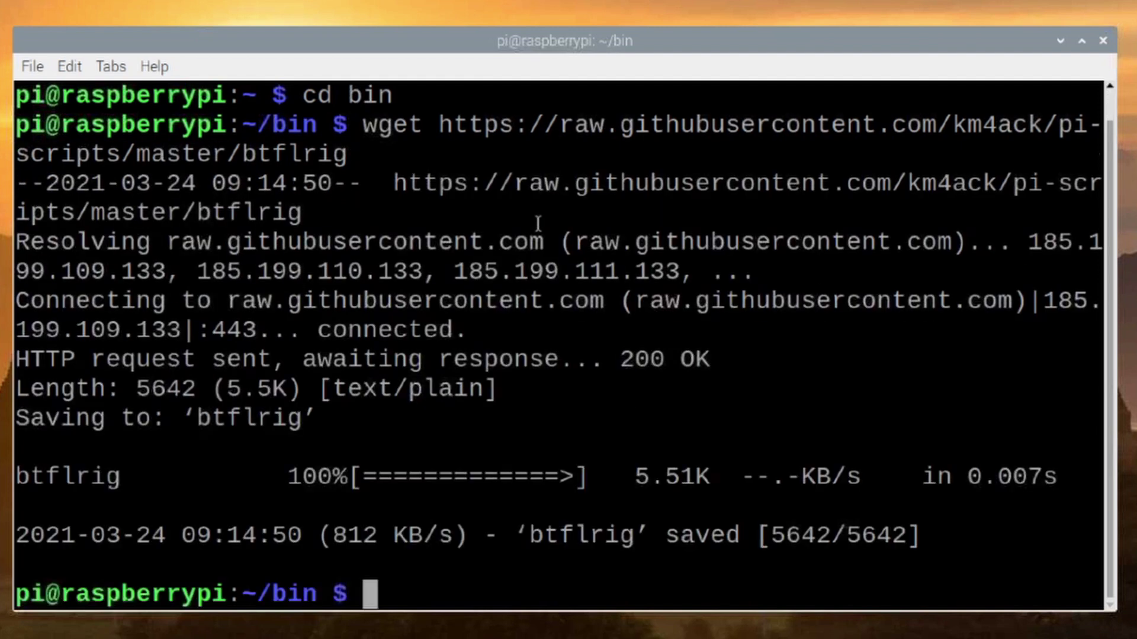
pyautogui.write('clear')
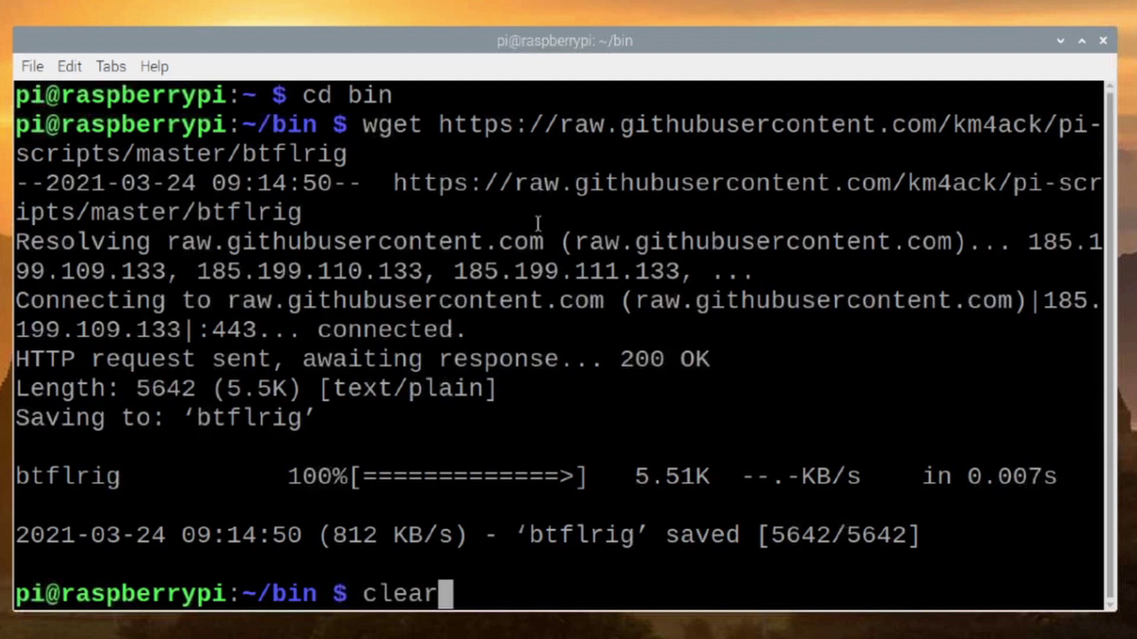
pyautogui.press('Return')
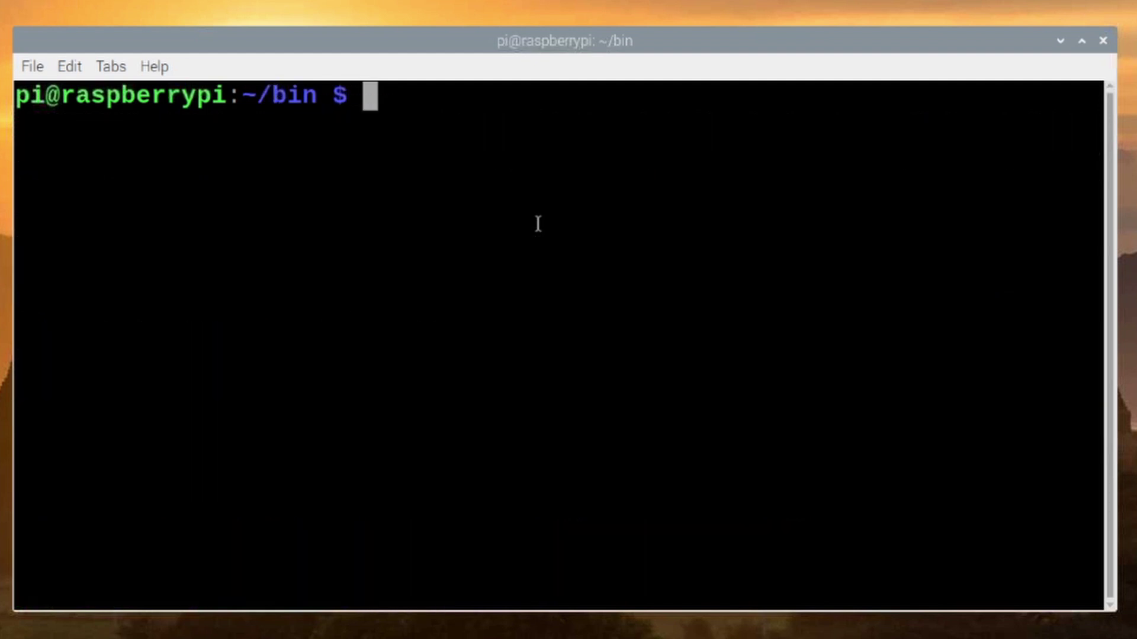
# - List the bin folder and point out the downloaded btflrig file
pyautogui.write('ls')
pyautogui.press('Return')
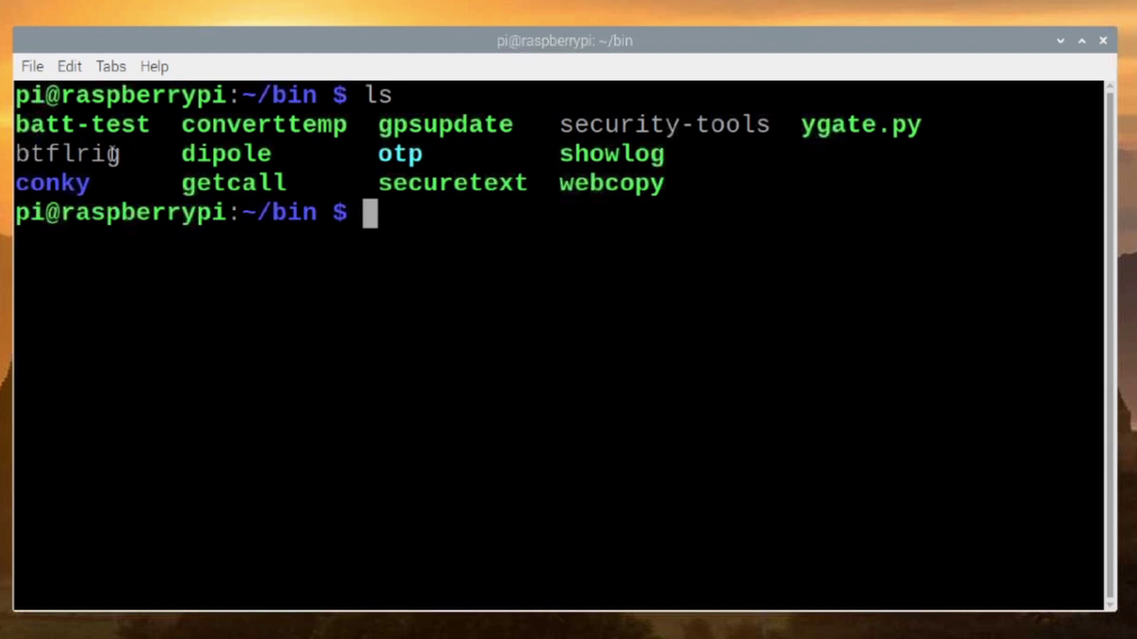
pyautogui.moveTo(108, 155); pyautogui.dragTo(16, 156)
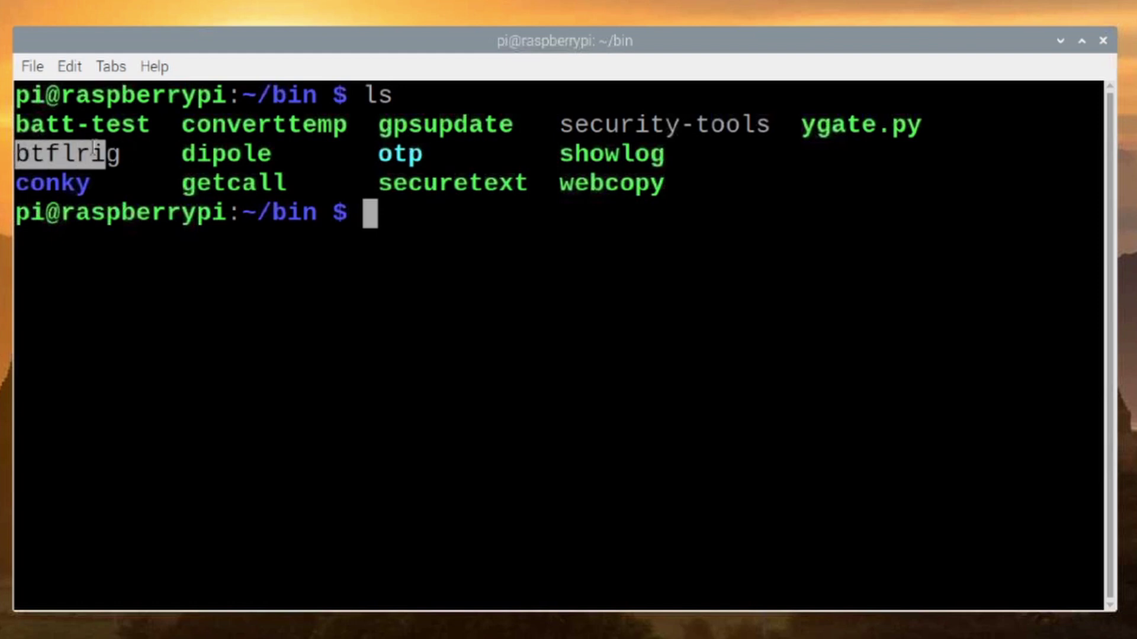
pyautogui.click(382, 212)
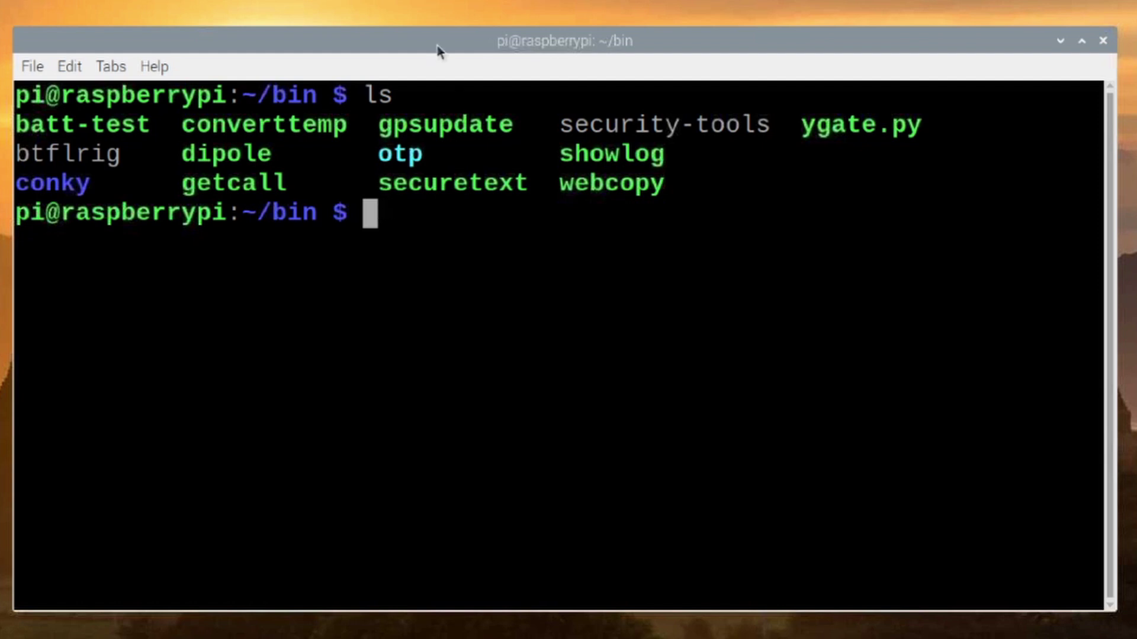
# - Make btflrig executable with chmod +x and confirm it with ls
pyautogui.write('chmo')
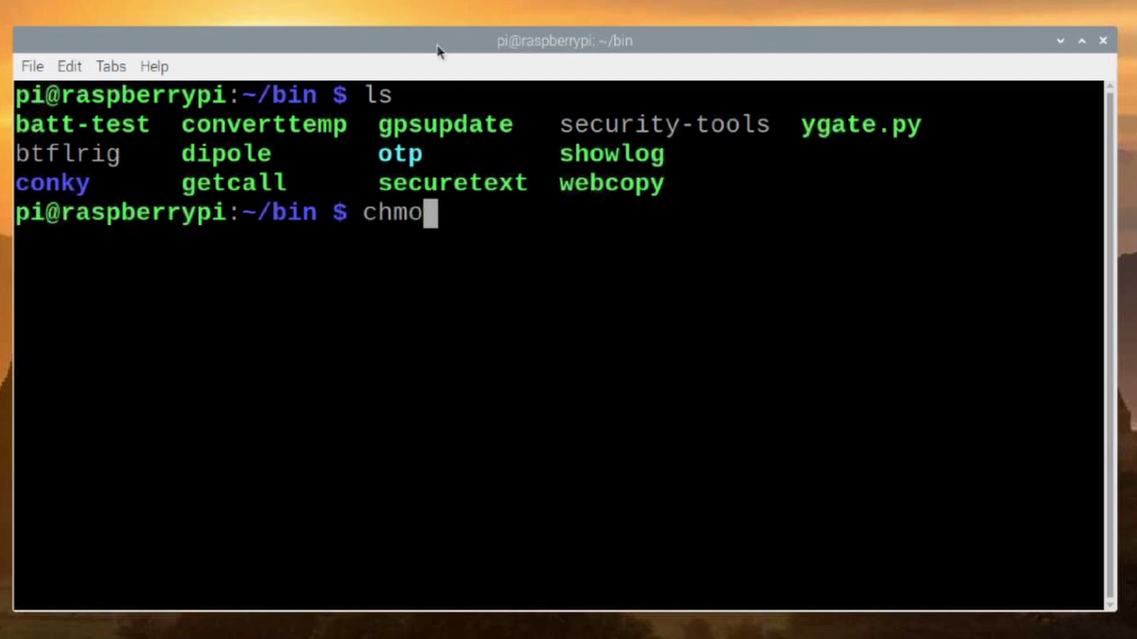
pyautogui.write('d +x ')
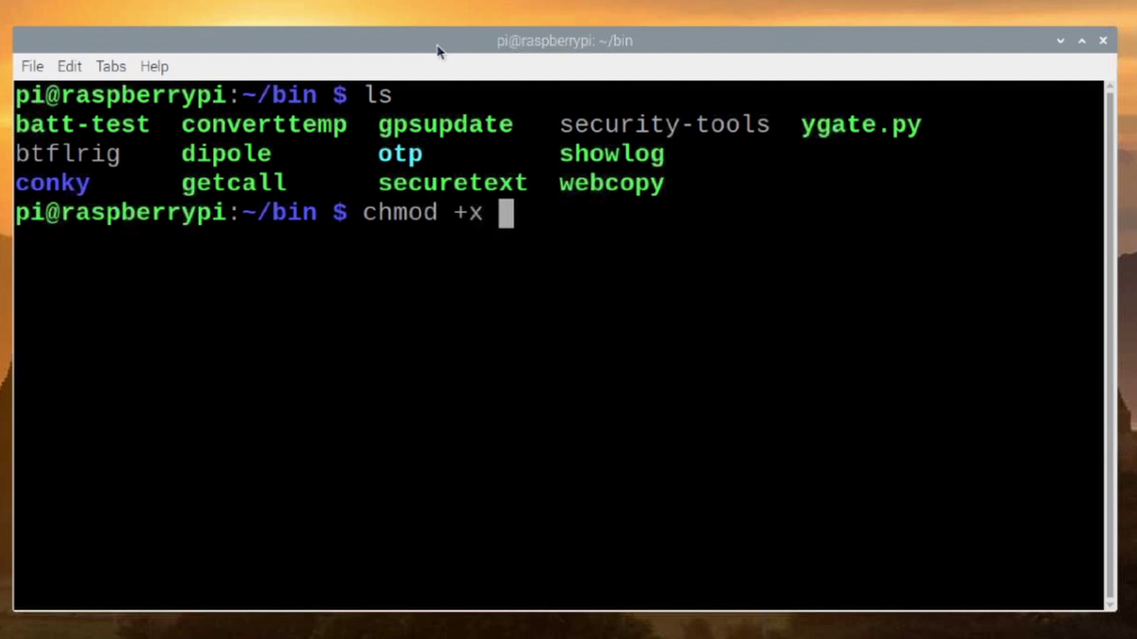
pyautogui.write('bt')
pyautogui.press('Tab')
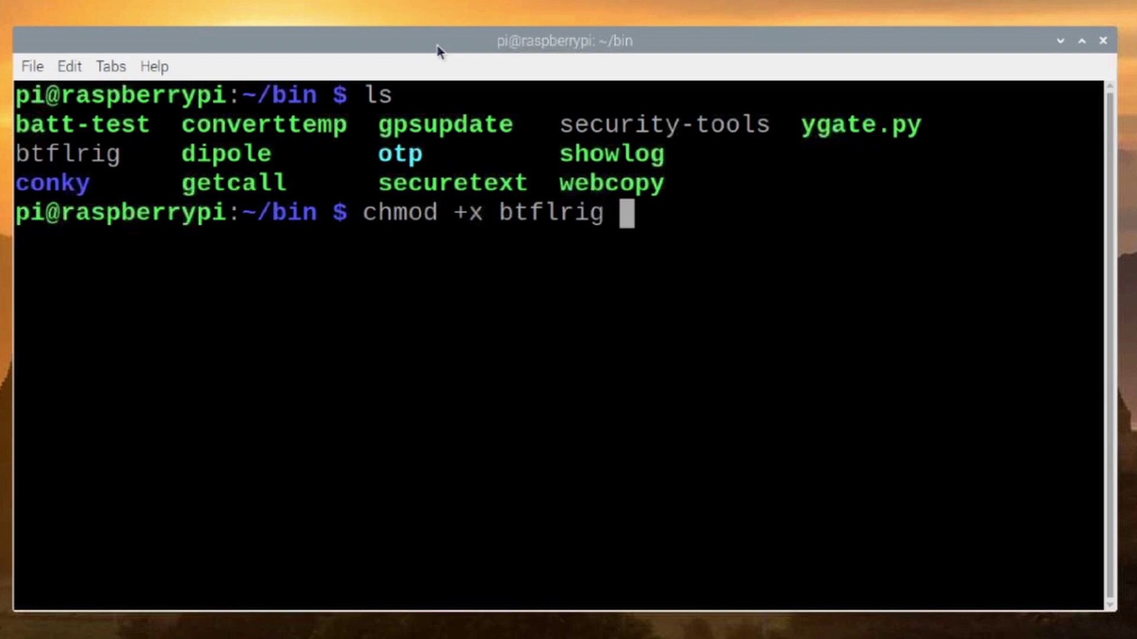
pyautogui.press('Return')
pyautogui.write('ls')
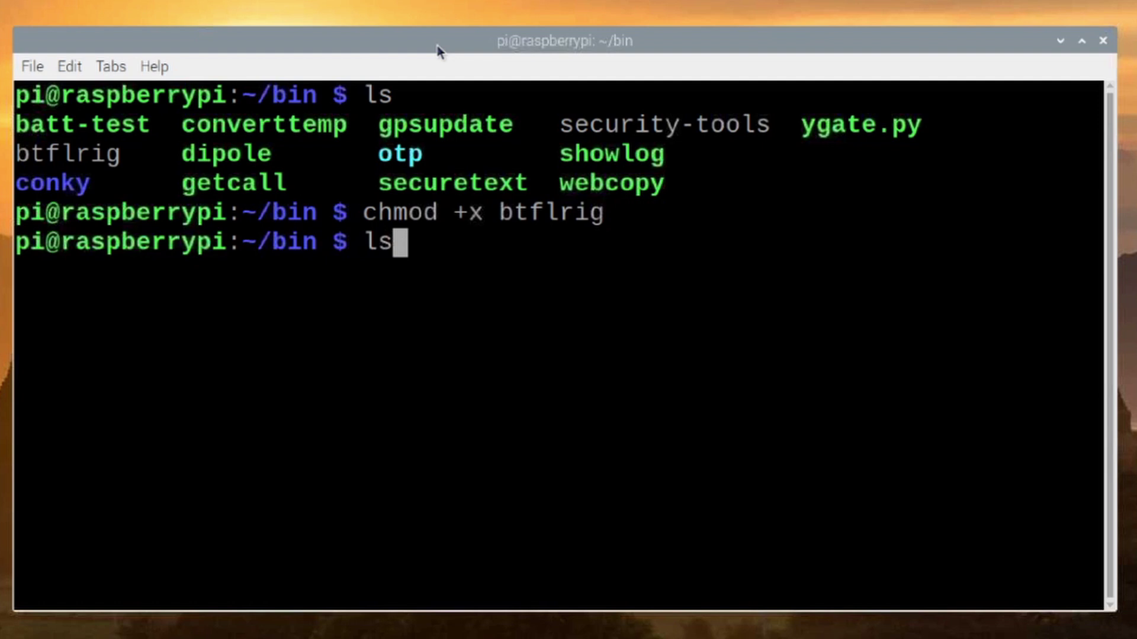
pyautogui.press('Return')
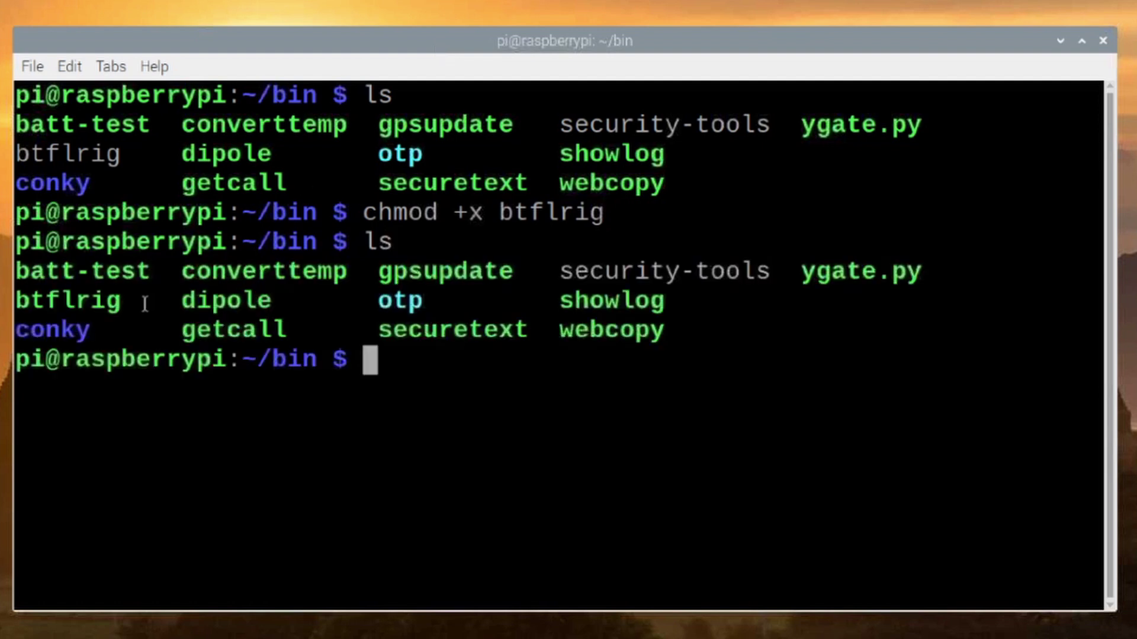
pyautogui.moveTo(121, 300); pyautogui.dragTo(18, 304)
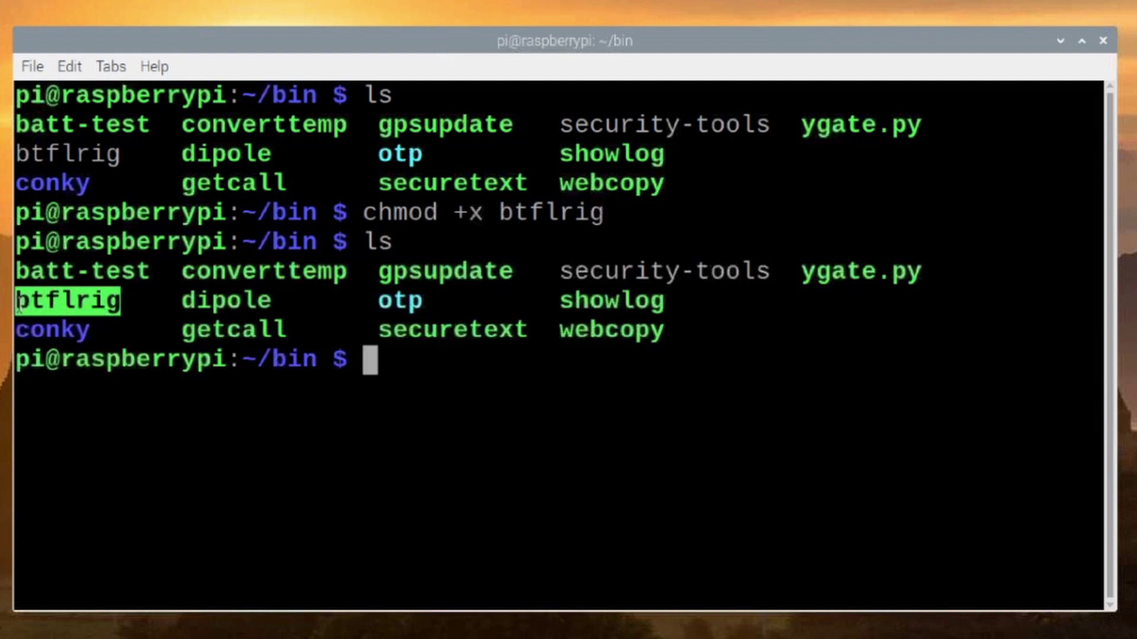
pyautogui.click(142, 320)
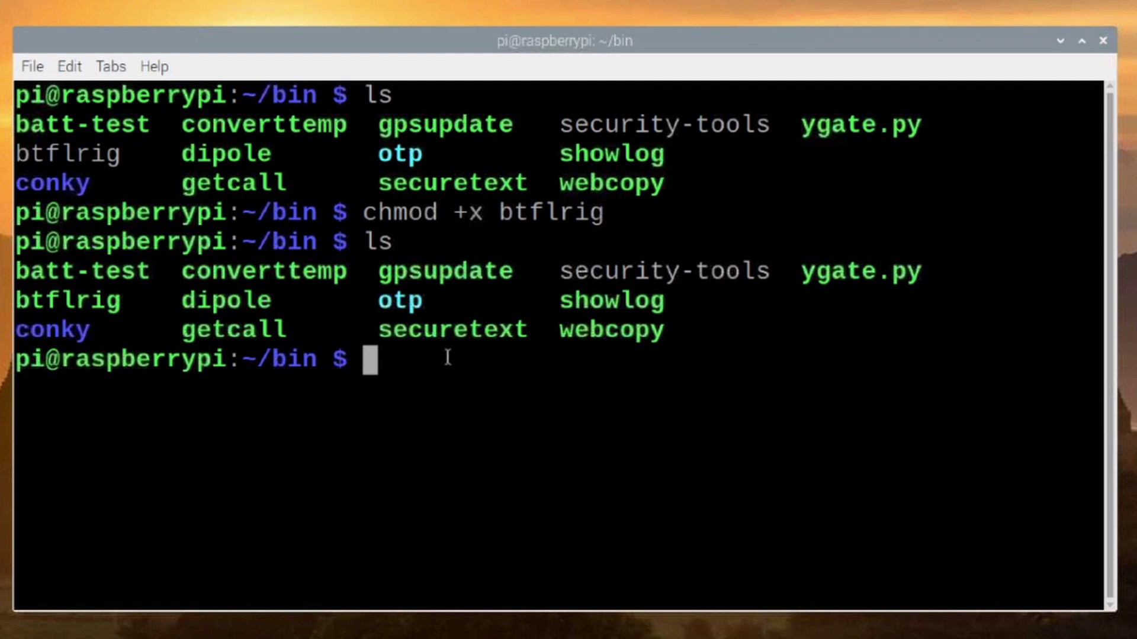
# - Enter the 'btflrig help' command at the prompt
pyautogui.write('bt')
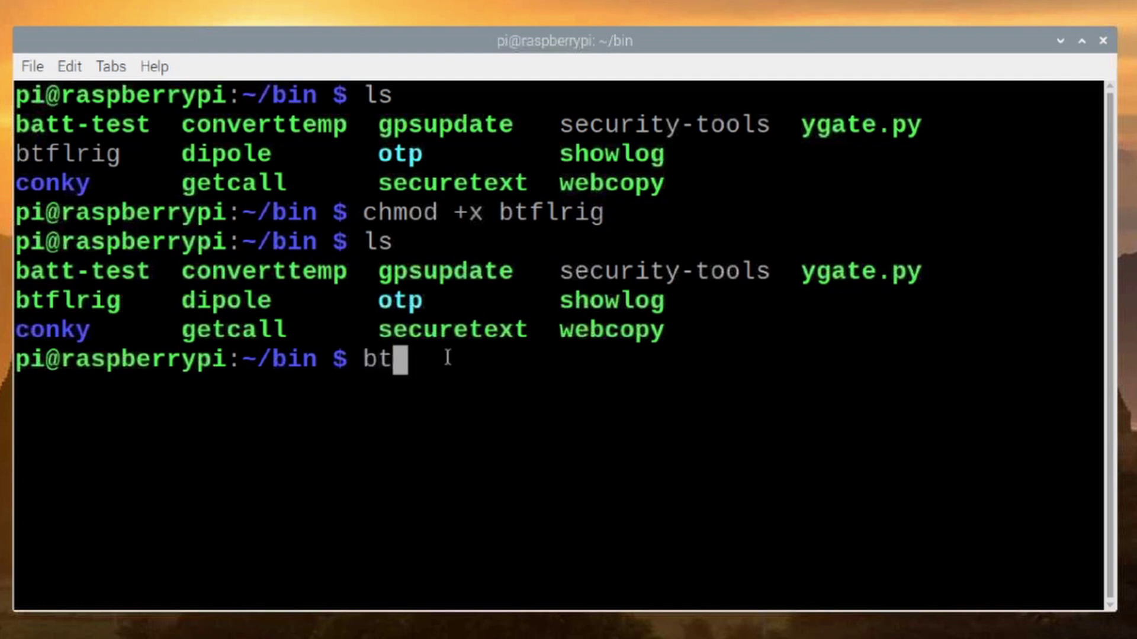
pyautogui.write('fl')
pyautogui.press('Tab')
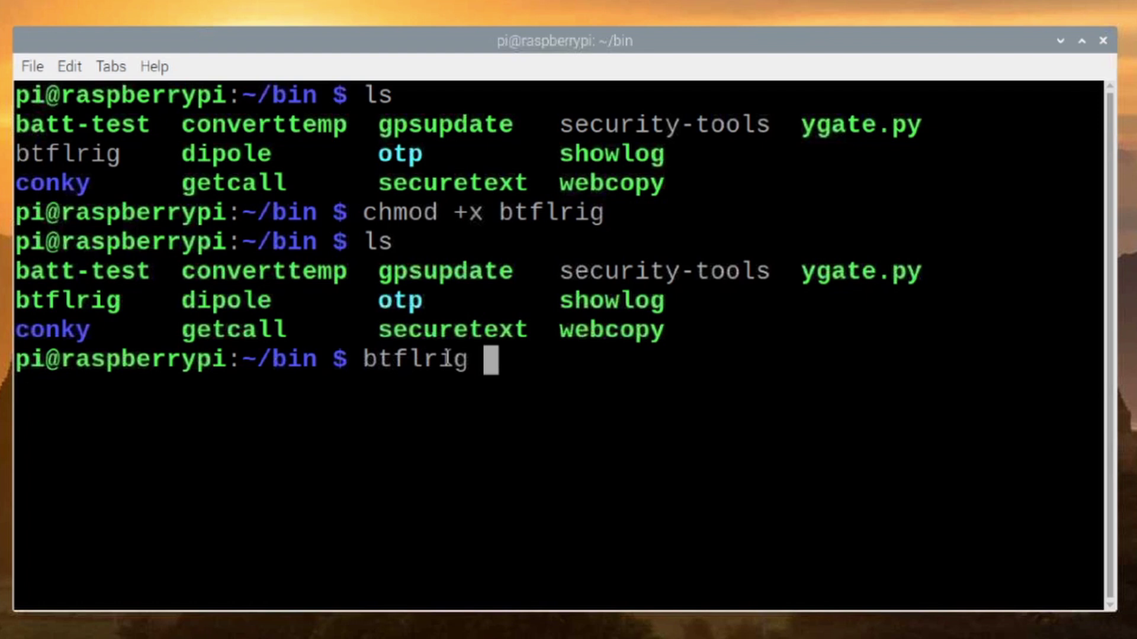
pyautogui.write('help')
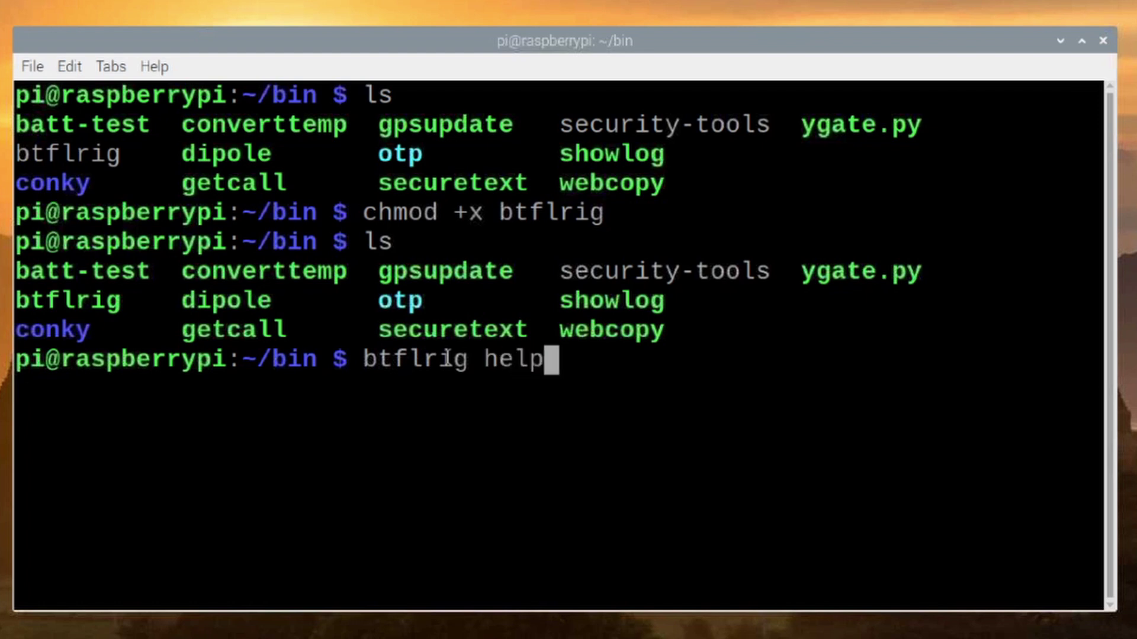
# - Run btflrig help, enlarge the terminal, and highlight the SPP-CA pairing, passcode and 'btflrig scan' instructions
pyautogui.press('Return')
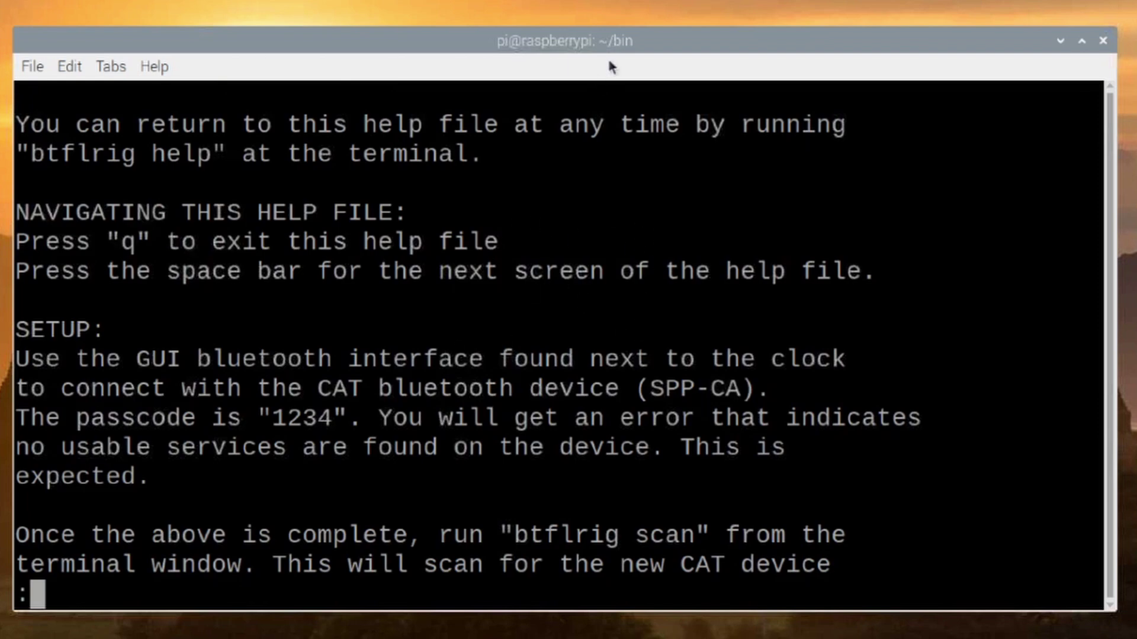
pyautogui.moveTo(586, 27); pyautogui.dragTo(586, 0)
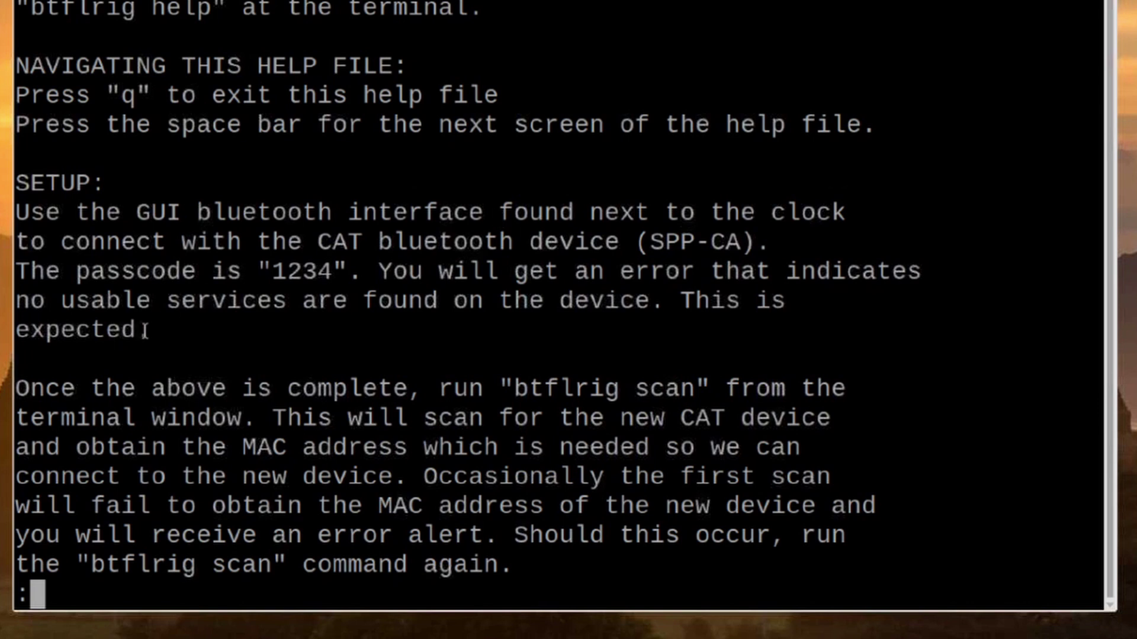
pyautogui.moveTo(148, 331); pyautogui.dragTo(13, 216)
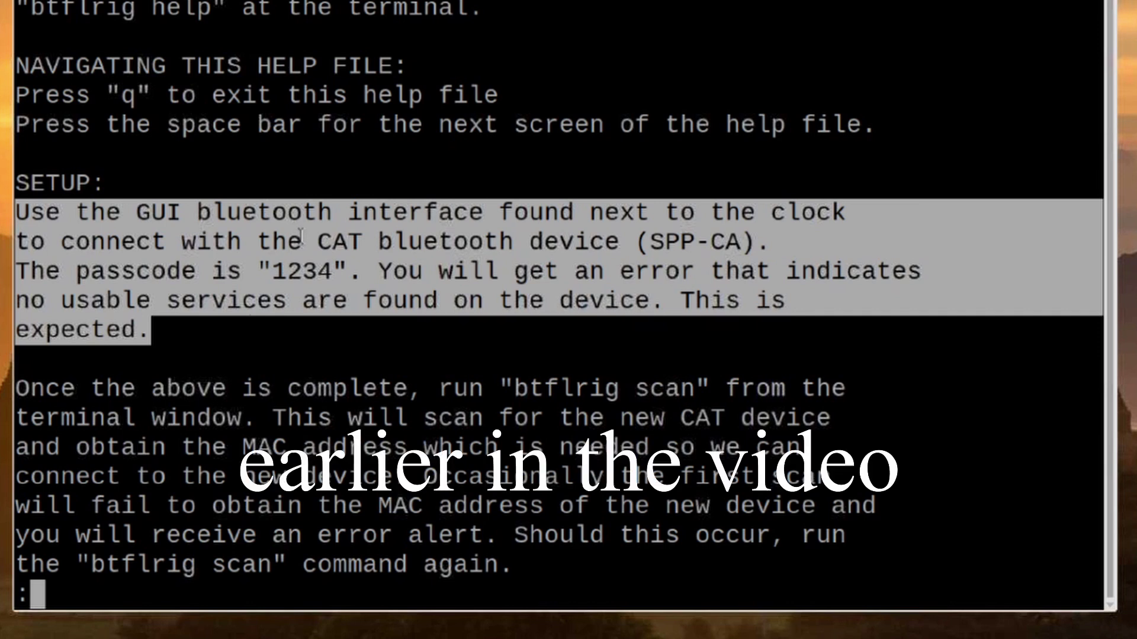
pyautogui.moveTo(282, 268); pyautogui.dragTo(279, 269)
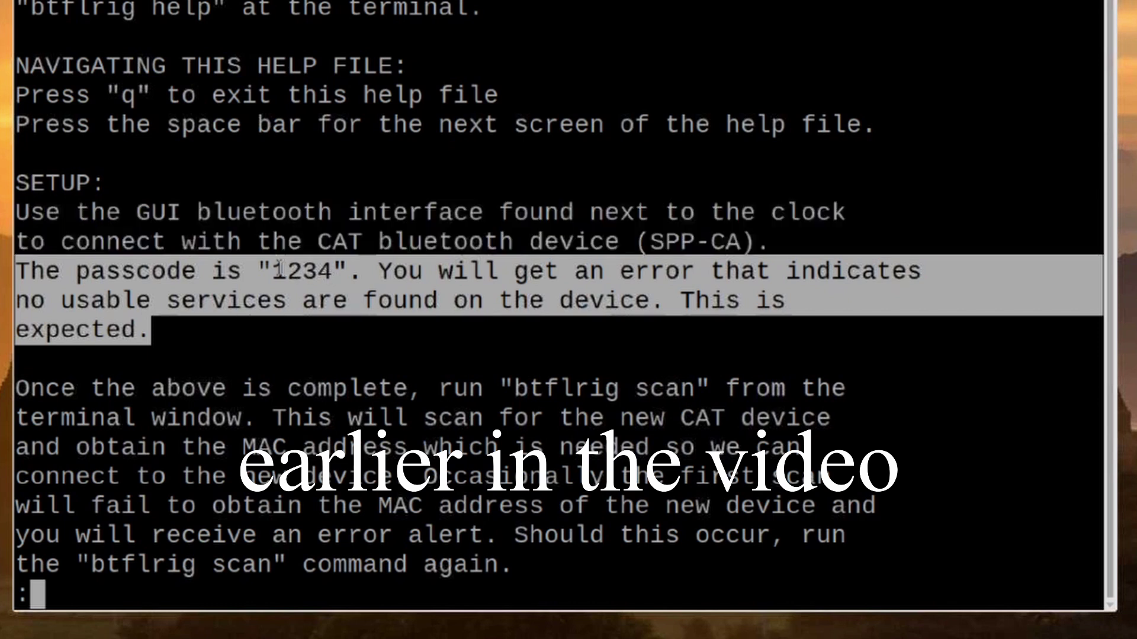
pyautogui.click(279, 268)
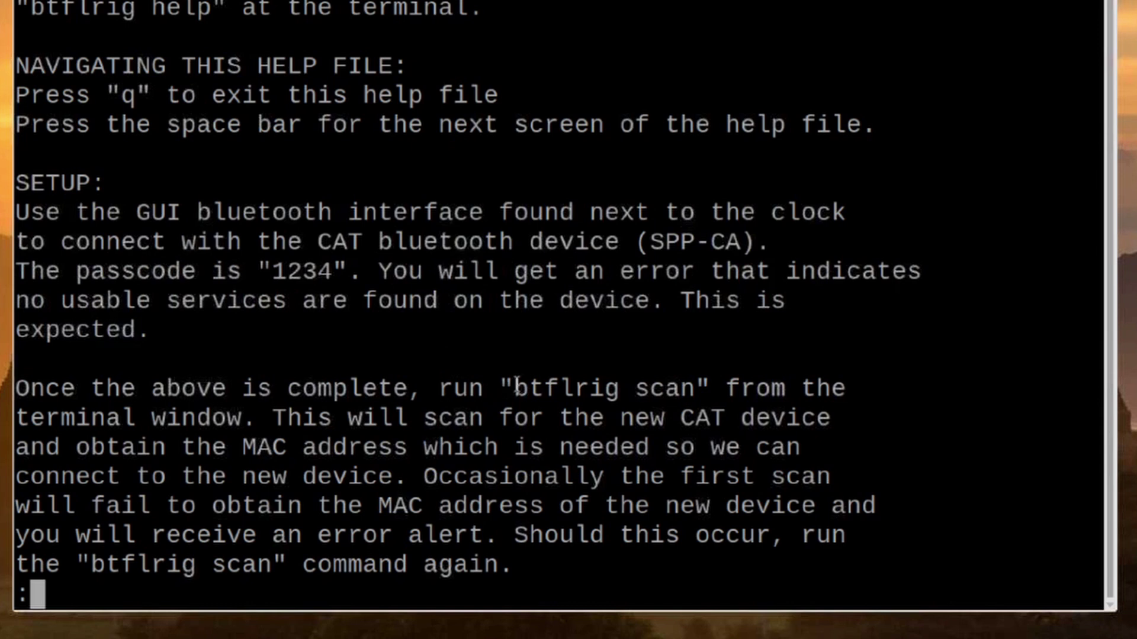
pyautogui.moveTo(516, 388); pyautogui.dragTo(687, 382)
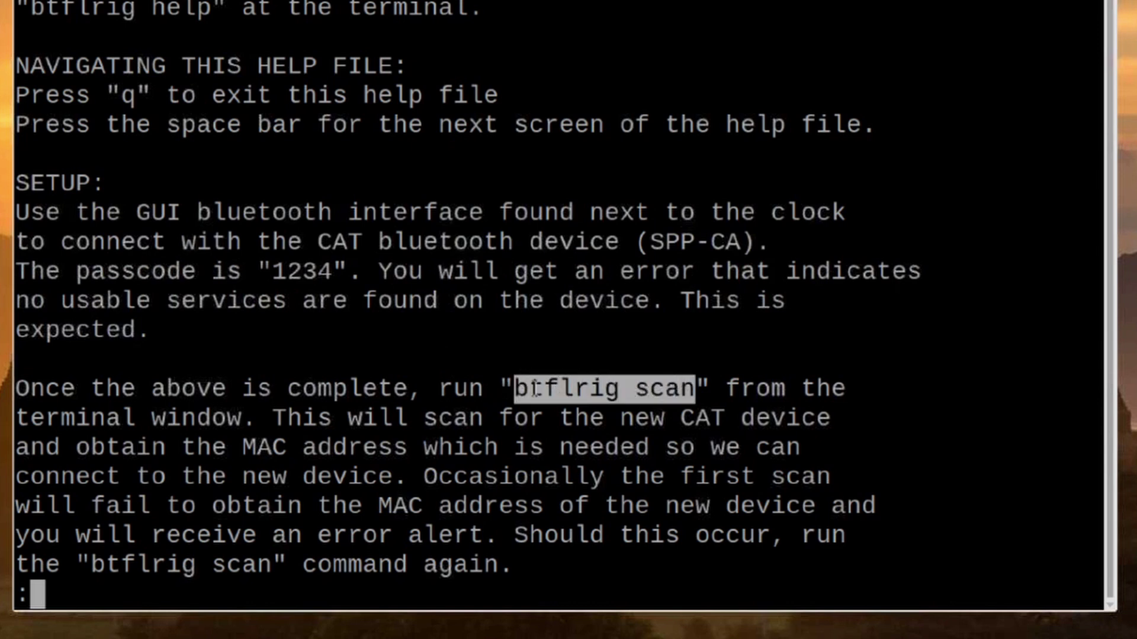
pyautogui.click(585, 330)
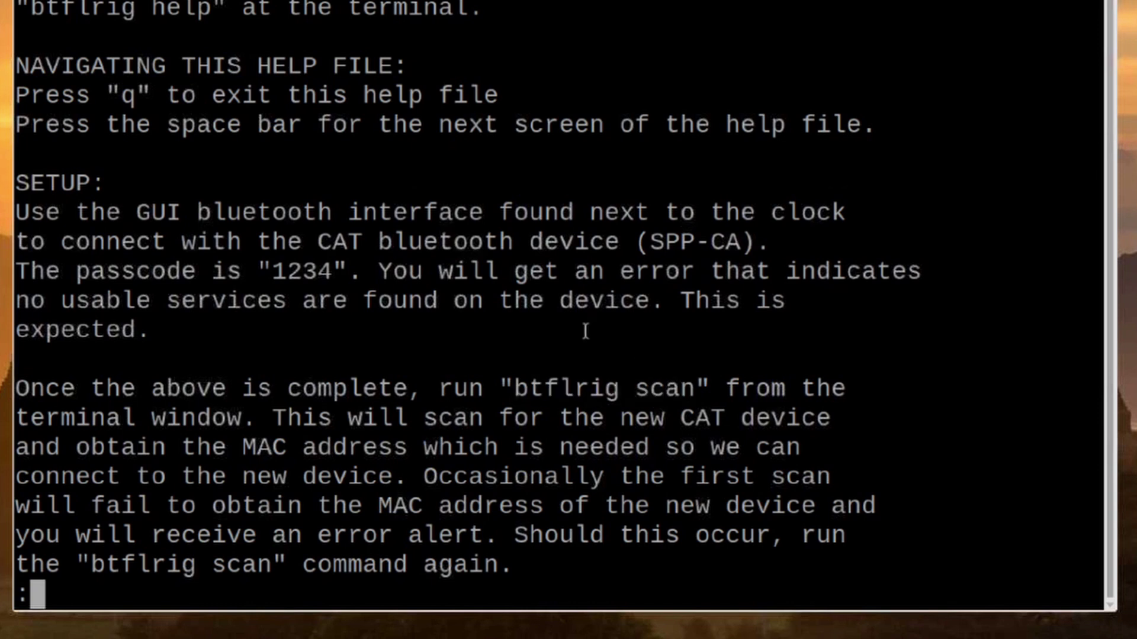
# - Quit the help, save the help document to the desktop, and run 'btflrig scan'
pyautogui.press('q')
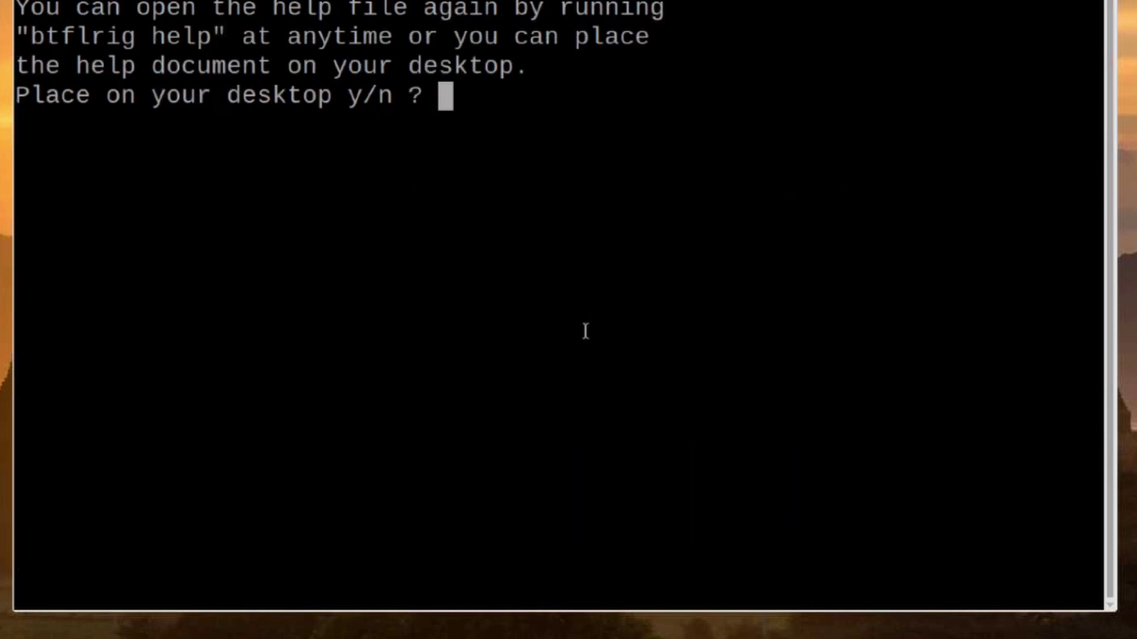
pyautogui.write('y')
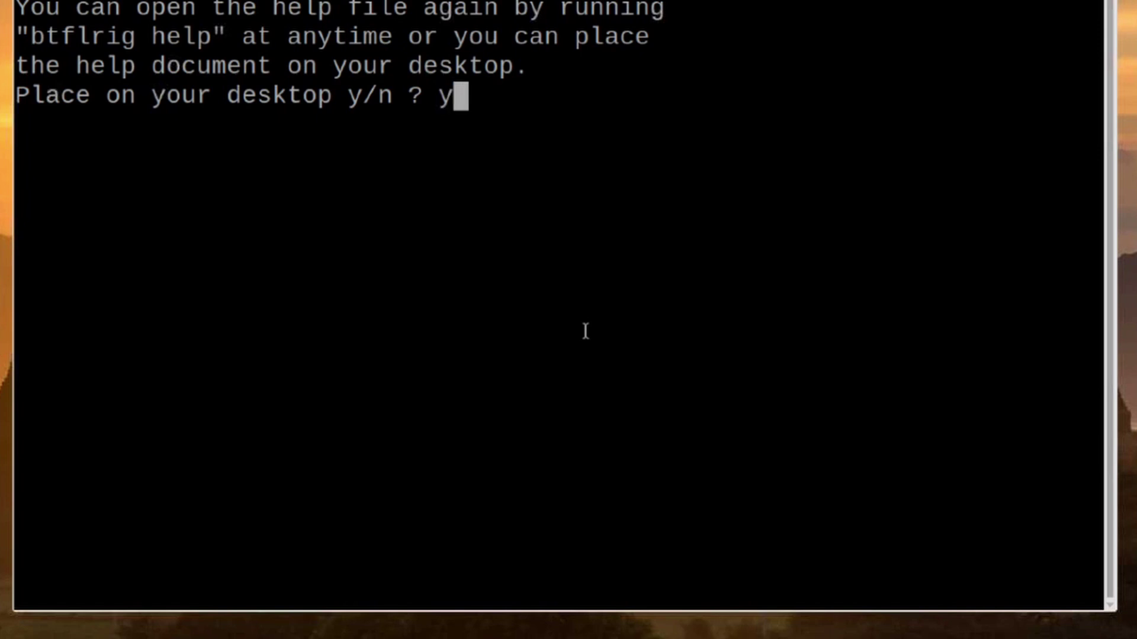
pyautogui.press('Return')
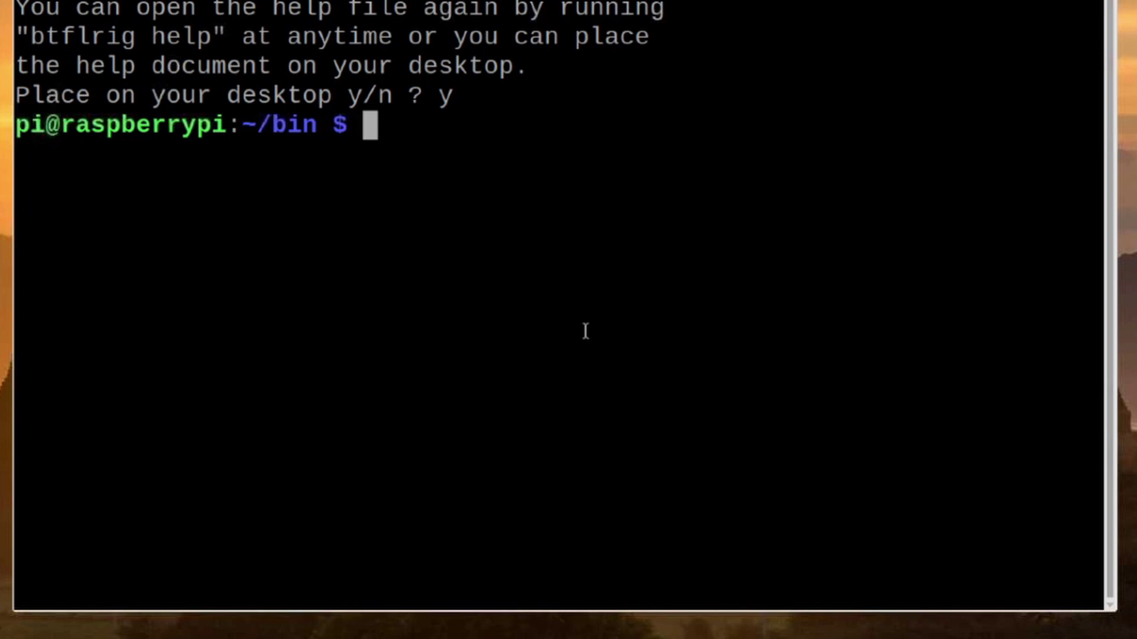
pyautogui.write('bt')
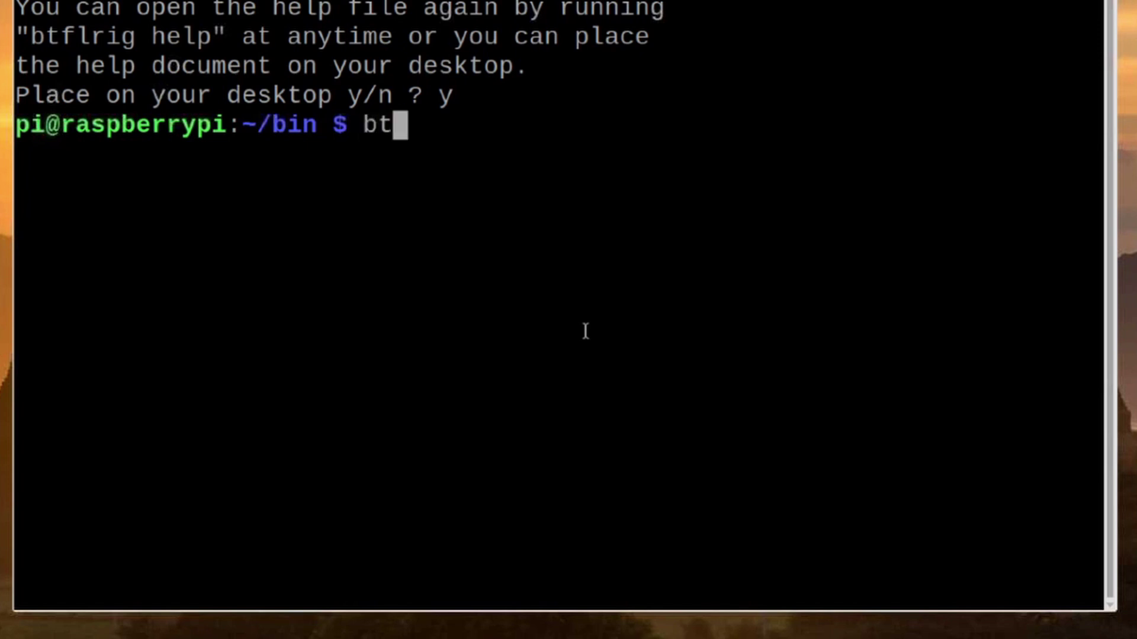
pyautogui.write('flrig sca')
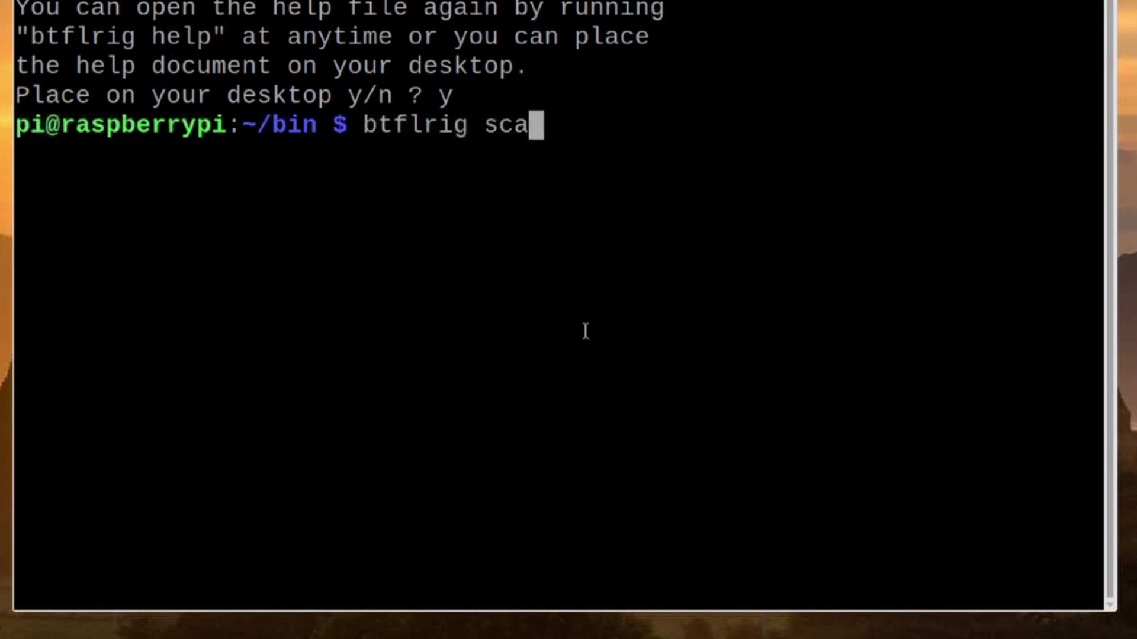
pyautogui.write('n')
pyautogui.press('Return')
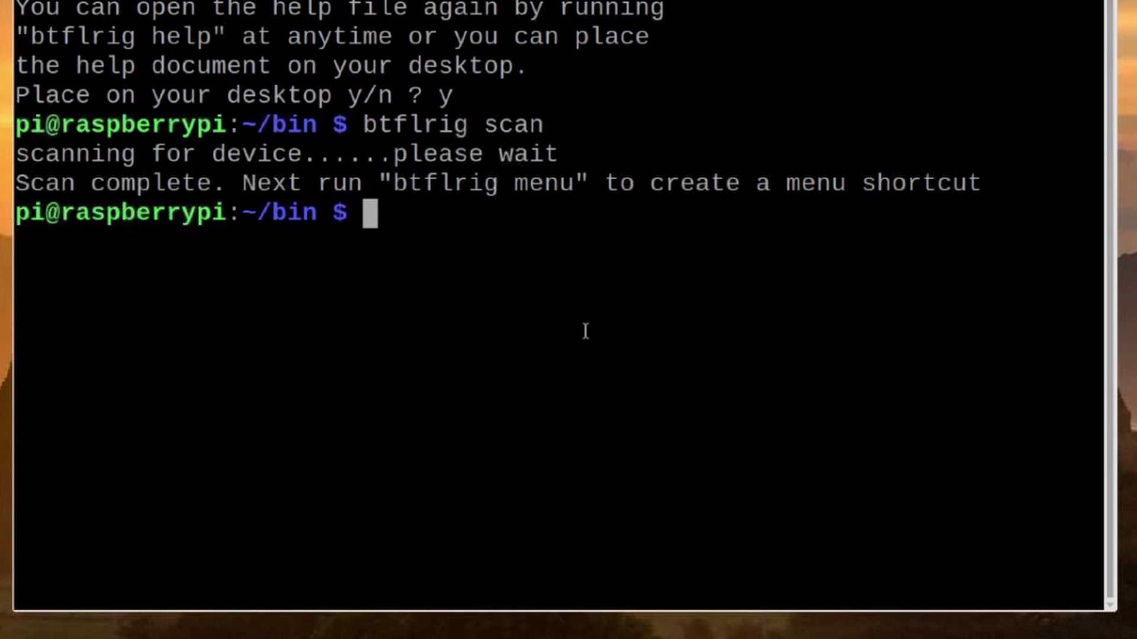
# - Rerun the command as 'btflrig menu' to create the BT-Flrig ham radio shortcut
pyautogui.press('Up')
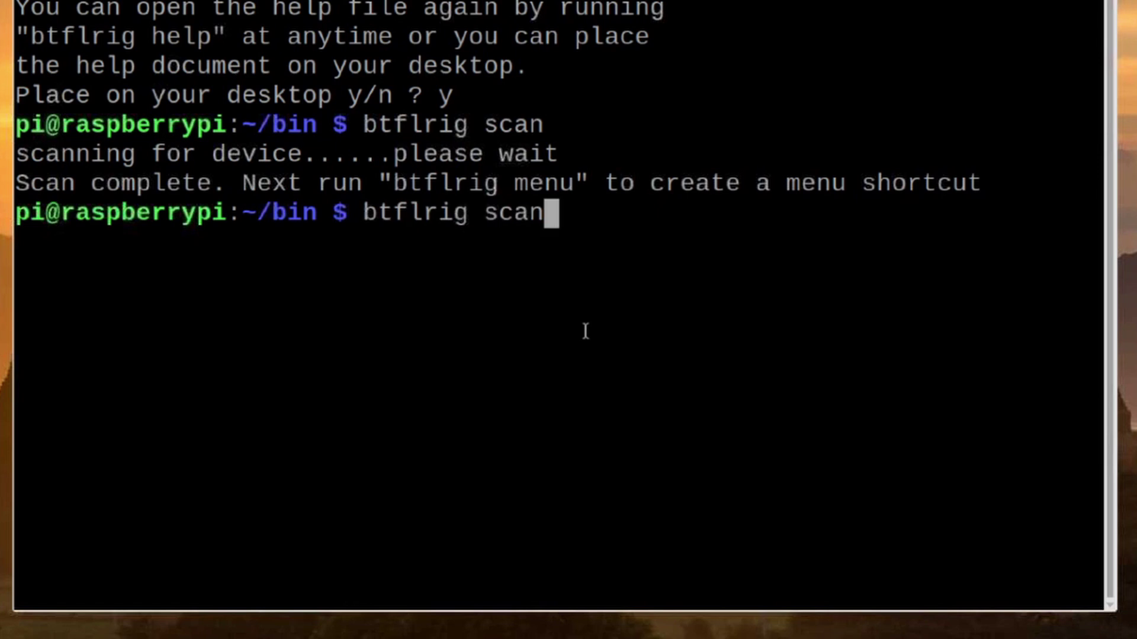
pyautogui.press('BackSpace')
pyautogui.press('BackSpace')
pyautogui.press('BackSpace')
pyautogui.press('BackSpace')
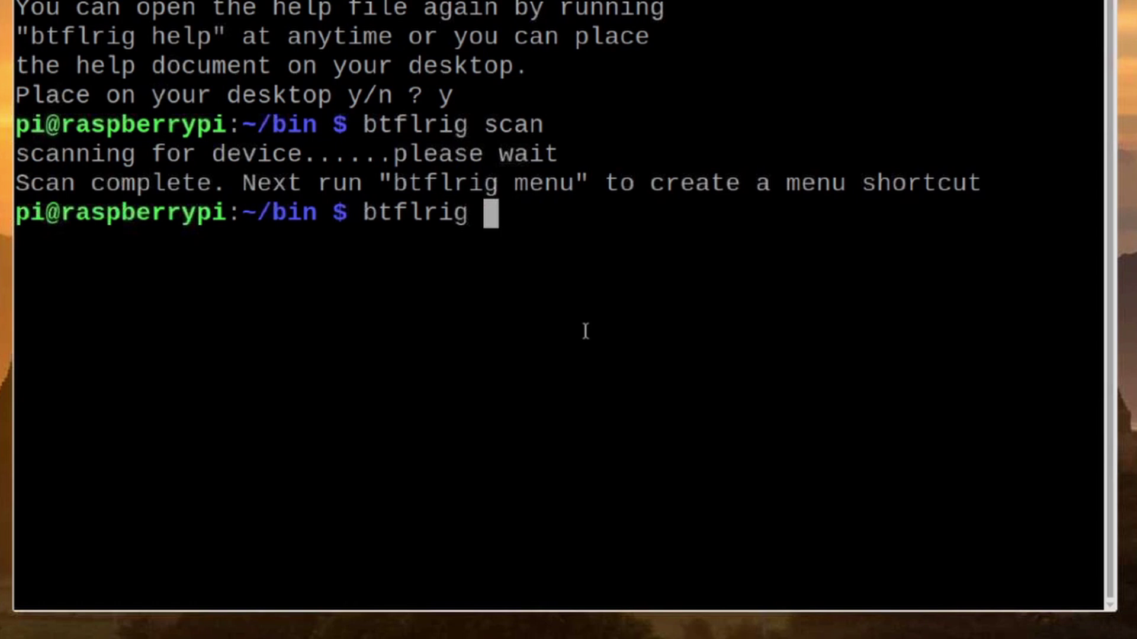
pyautogui.write('menu')
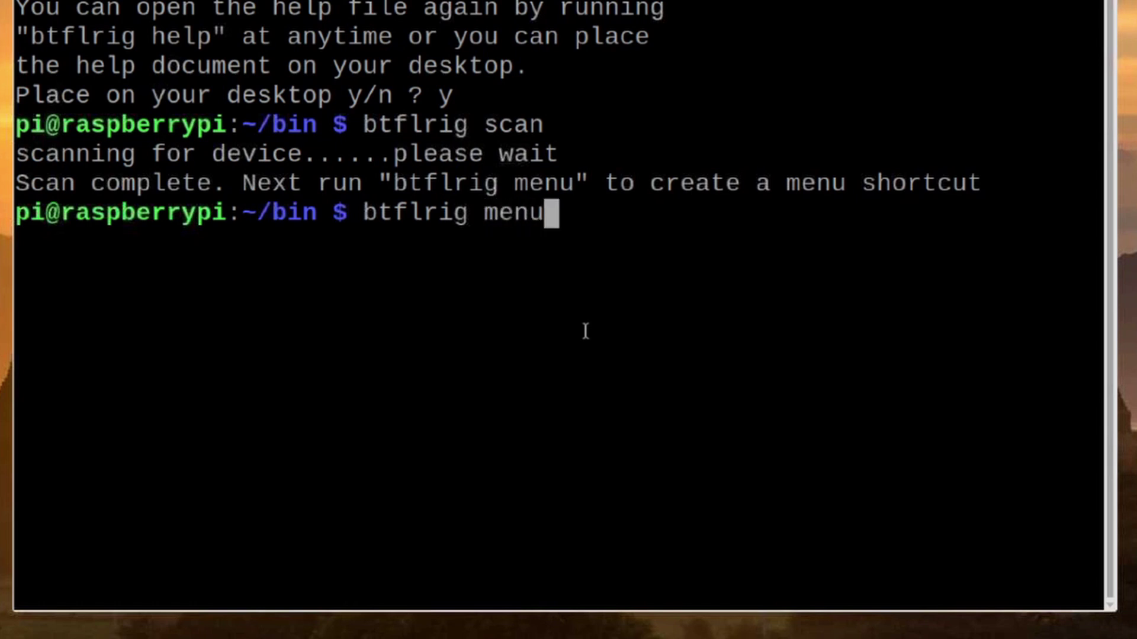
pyautogui.press('Return')
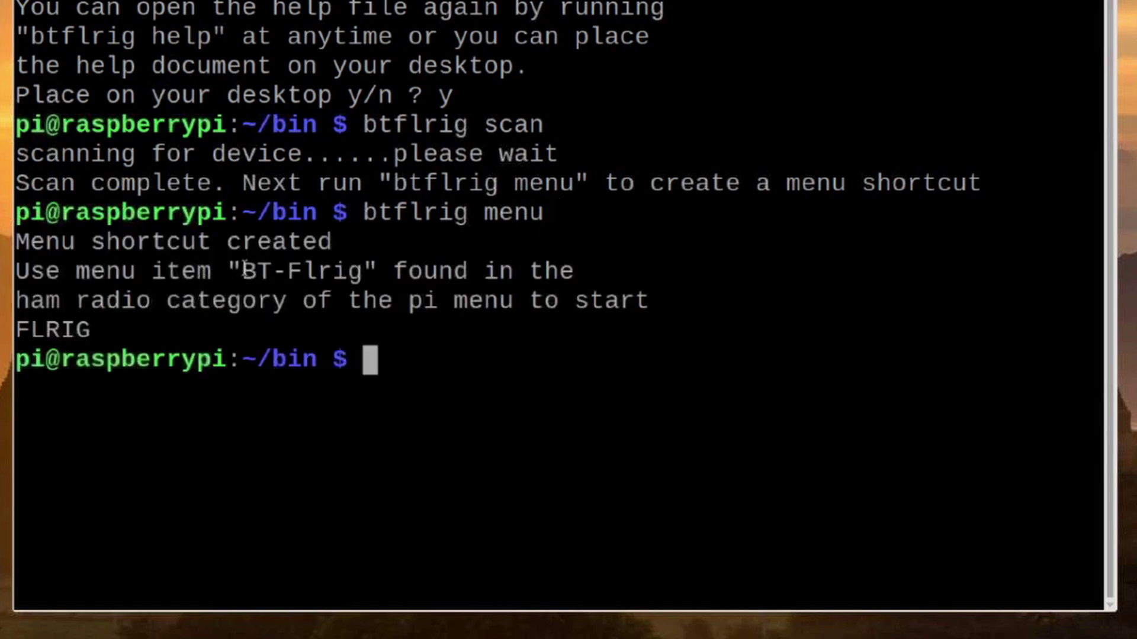
pyautogui.moveTo(244, 270); pyautogui.dragTo(360, 271)
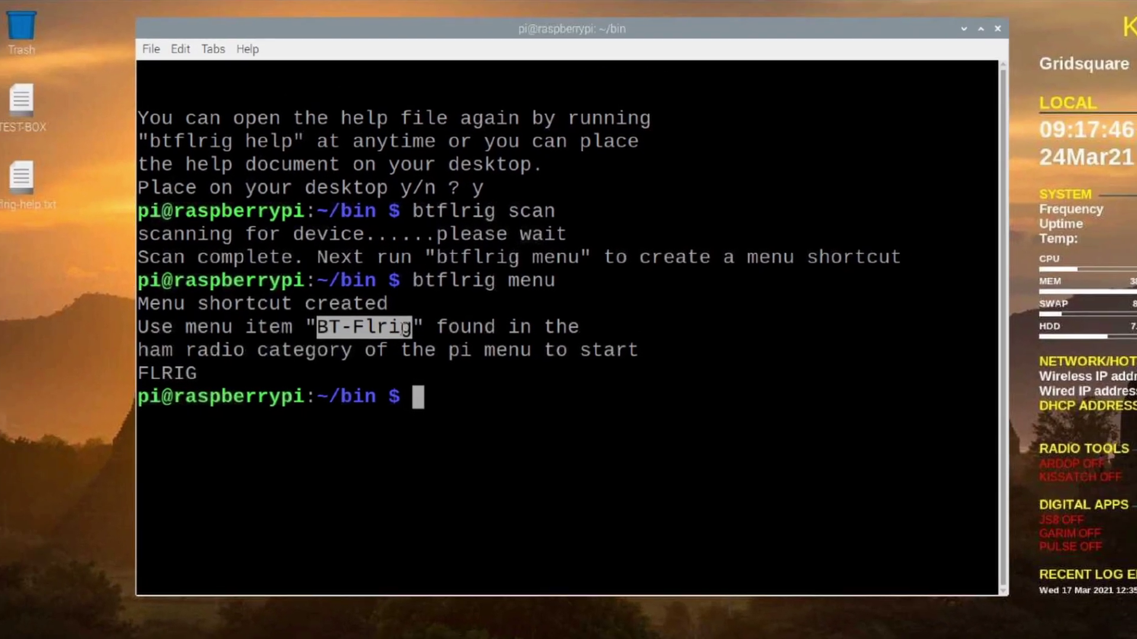
# - Launch BT-Flrig from the Hamradio applications menu and open Flrig's Config menu
pyautogui.click(509, 398)
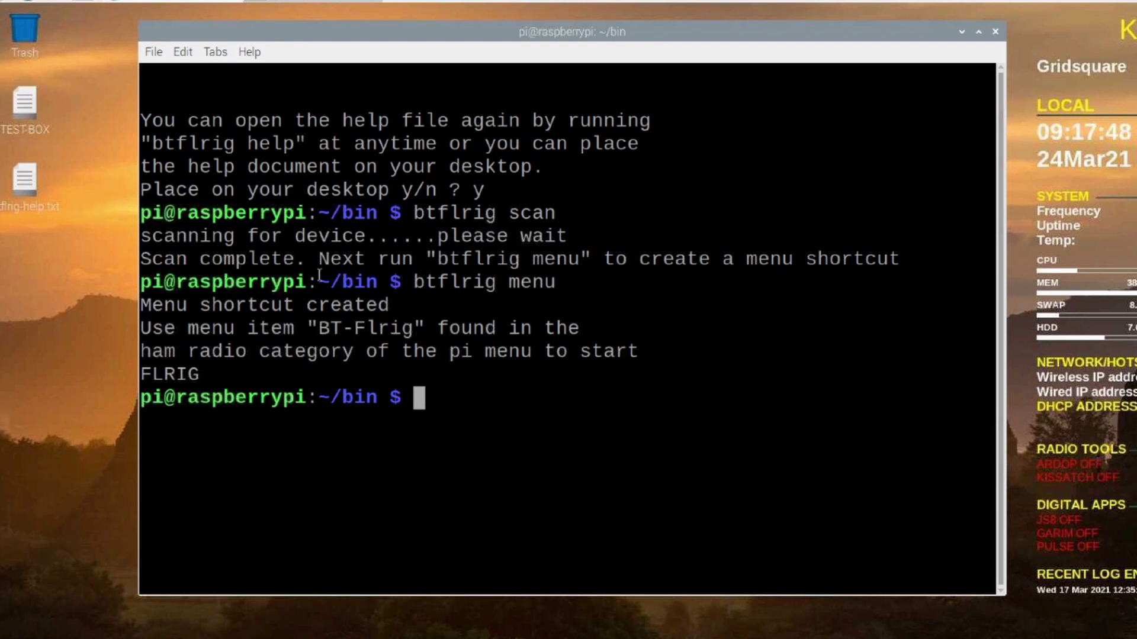
pyautogui.click(6, 2)
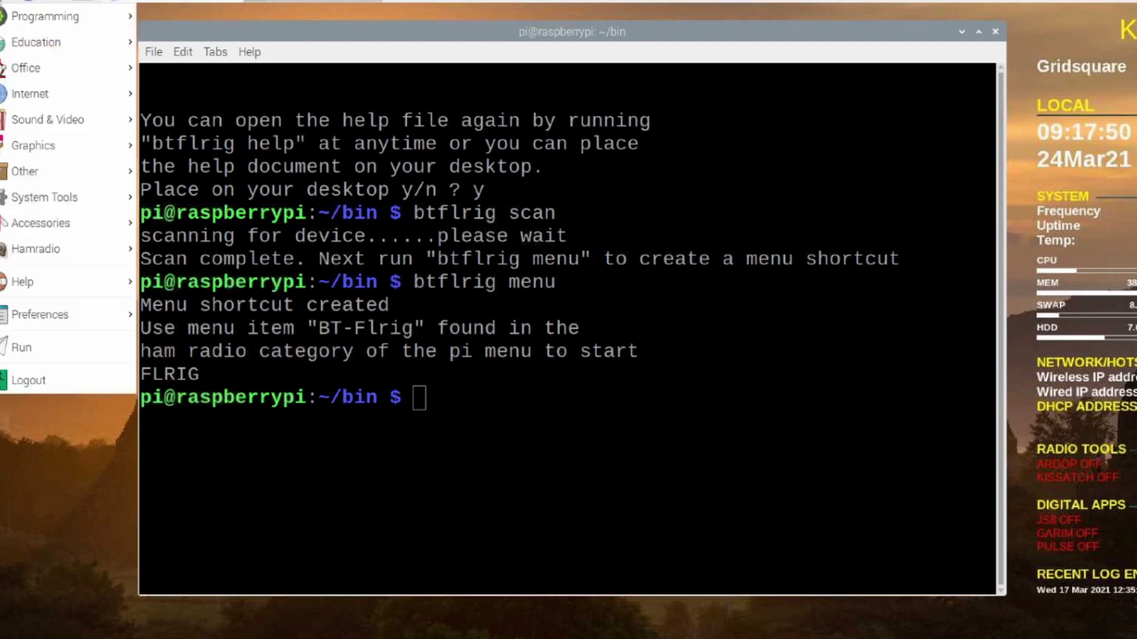
pyautogui.moveTo(74, 251)
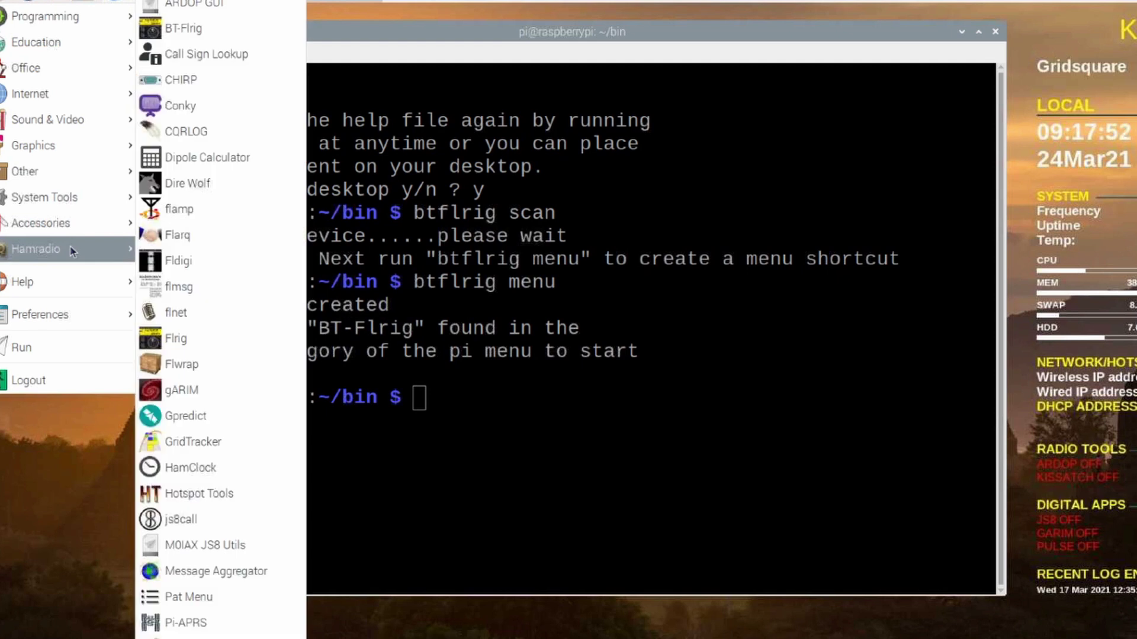
pyautogui.click(194, 29)
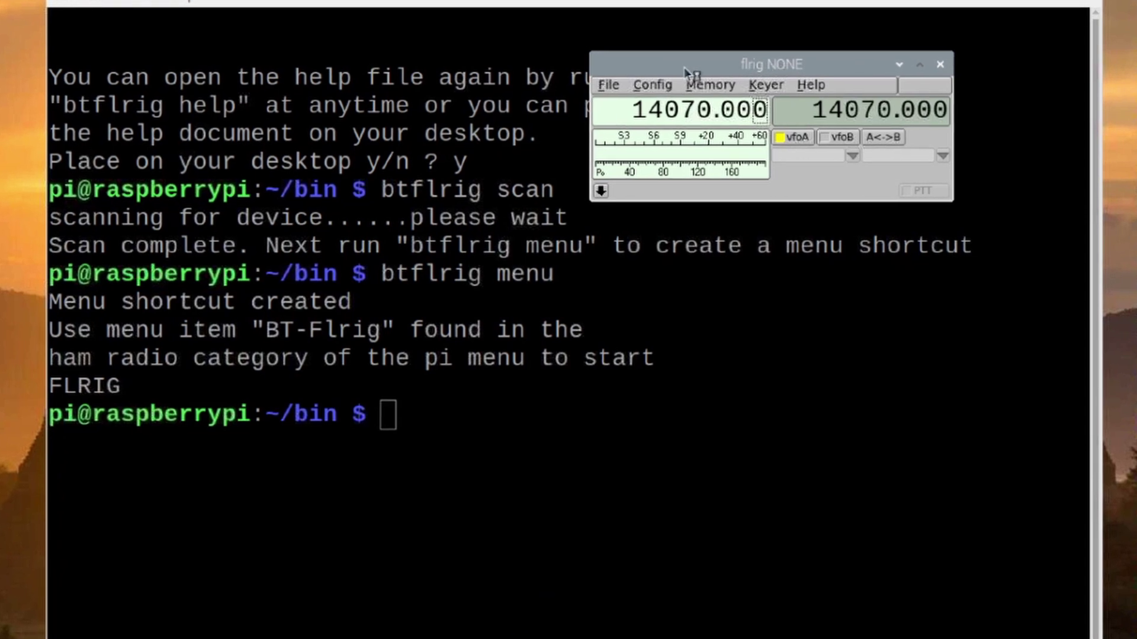
pyautogui.click(663, 84)
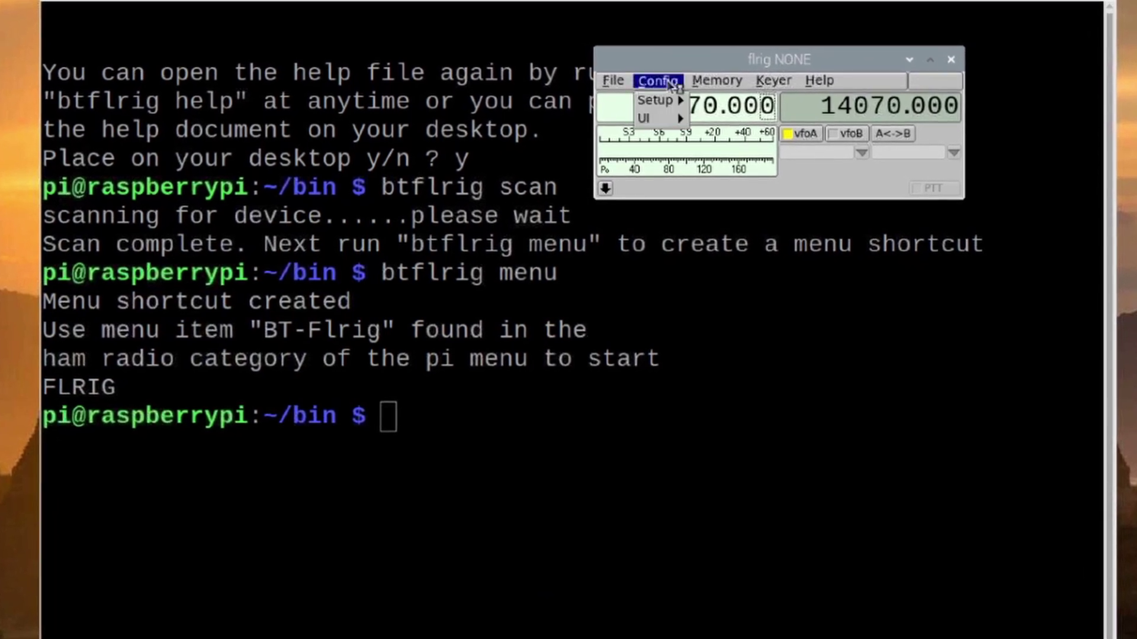
pyautogui.moveTo(663, 100)
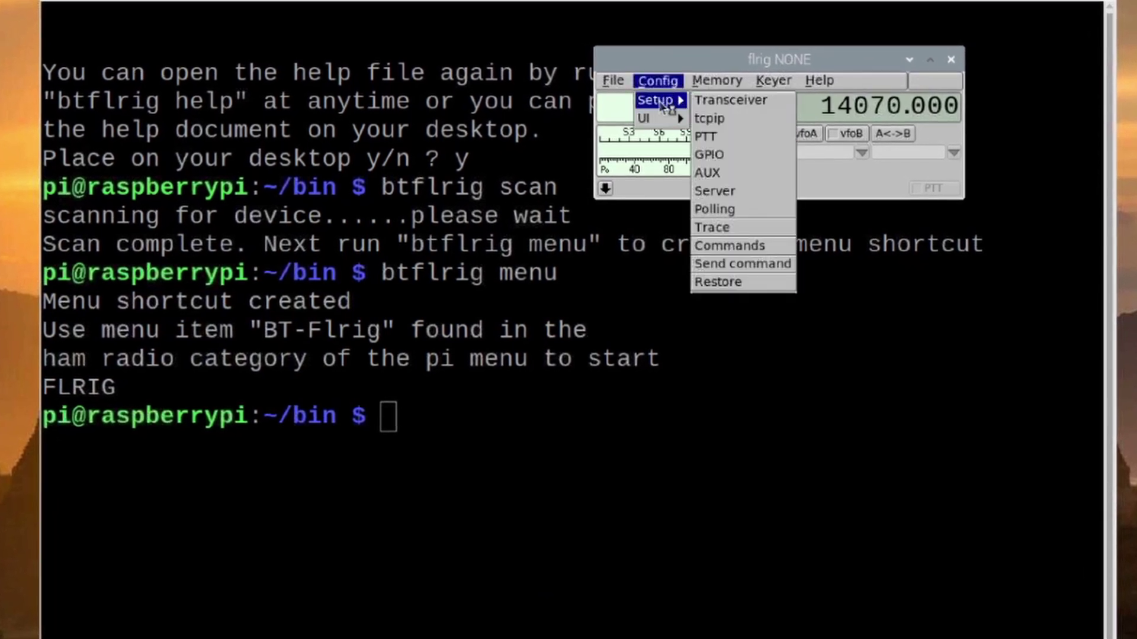
# - Choose FT-817 with /dev/rfcomm7 at 9600 baud and Init, so Flrig reads 144390.00 PKT
pyautogui.click(722, 100)
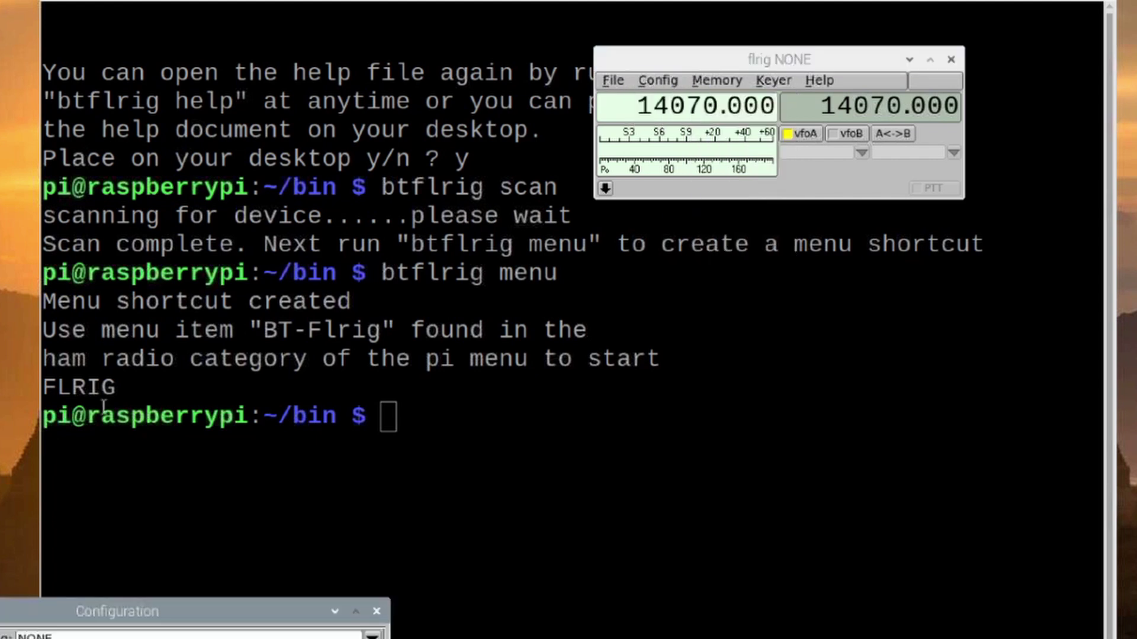
pyautogui.moveTo(218, 610); pyautogui.dragTo(574, 151)
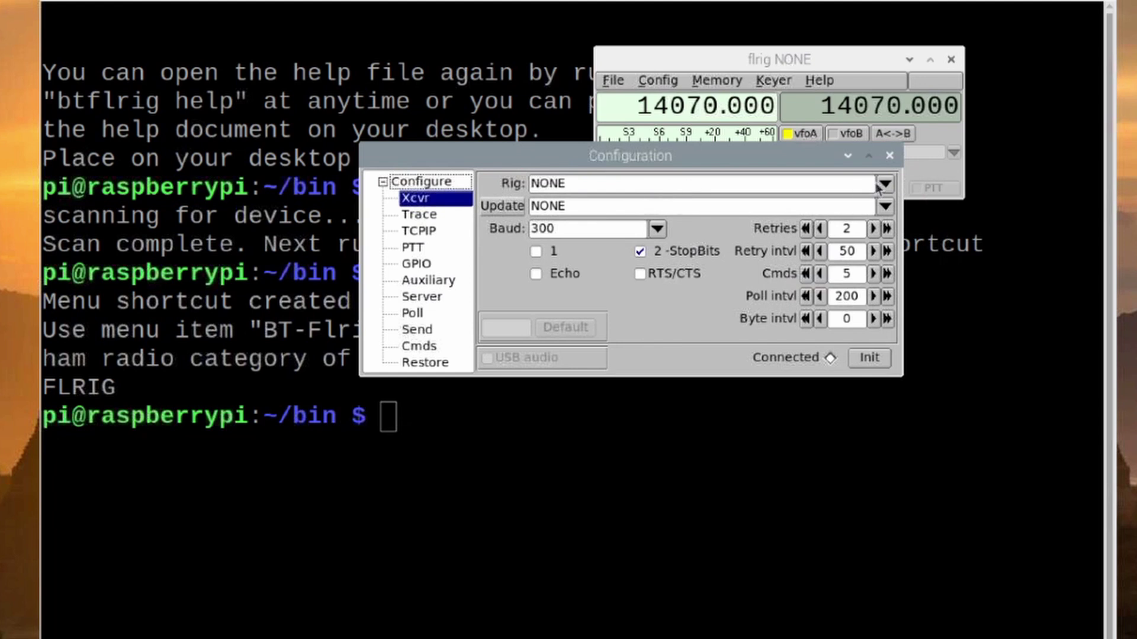
pyautogui.click(884, 185)
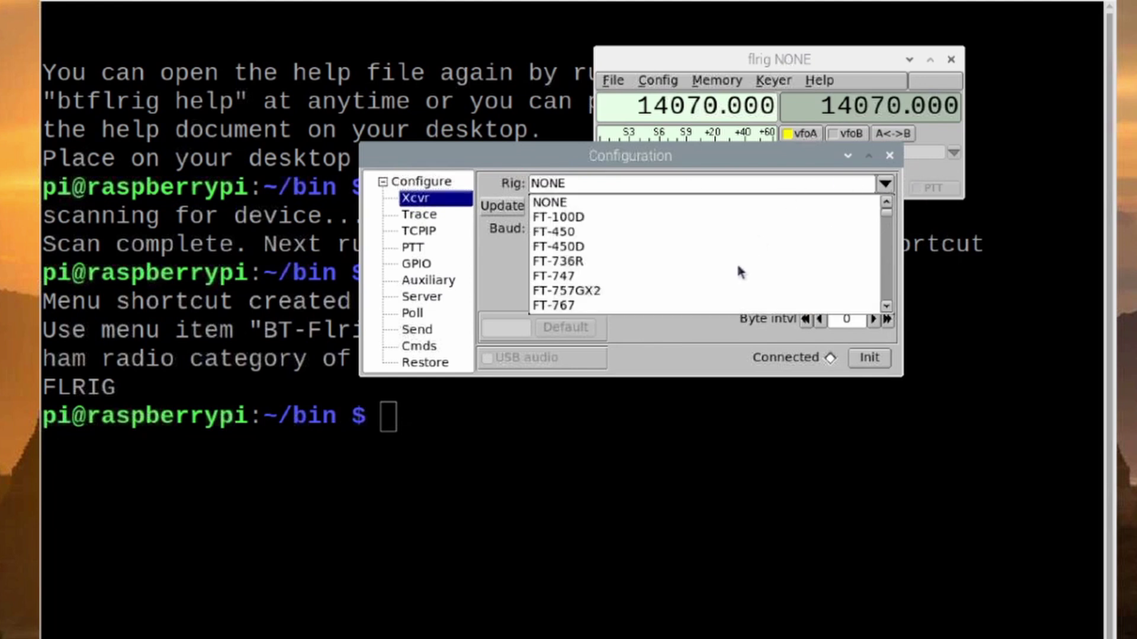
pyautogui.scroll(-5, 869, 307)
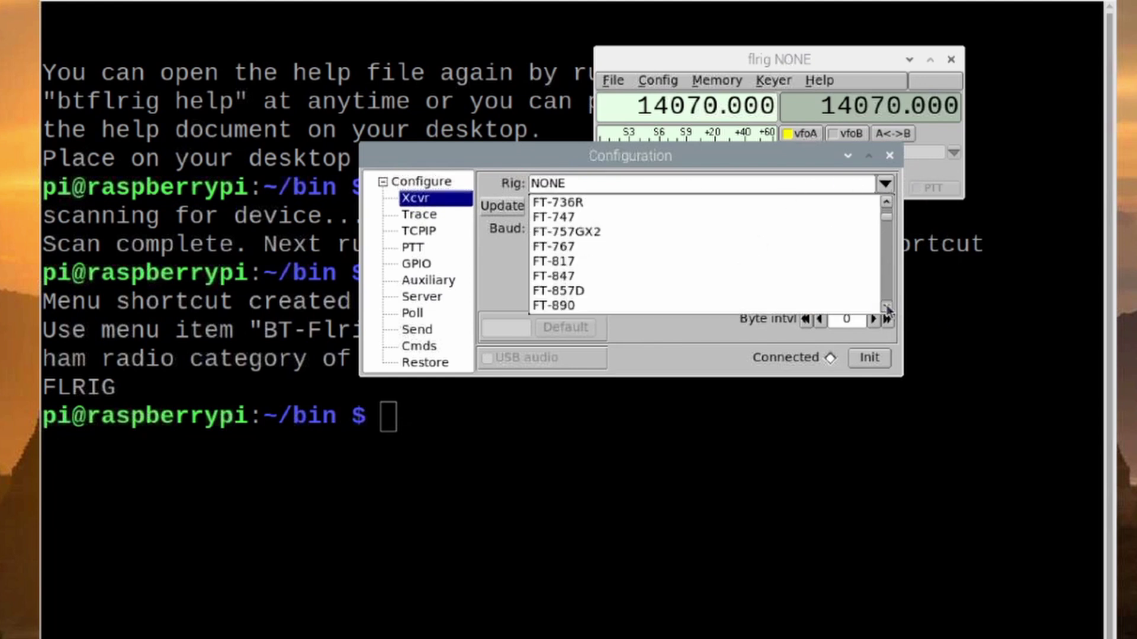
pyautogui.click(567, 248)
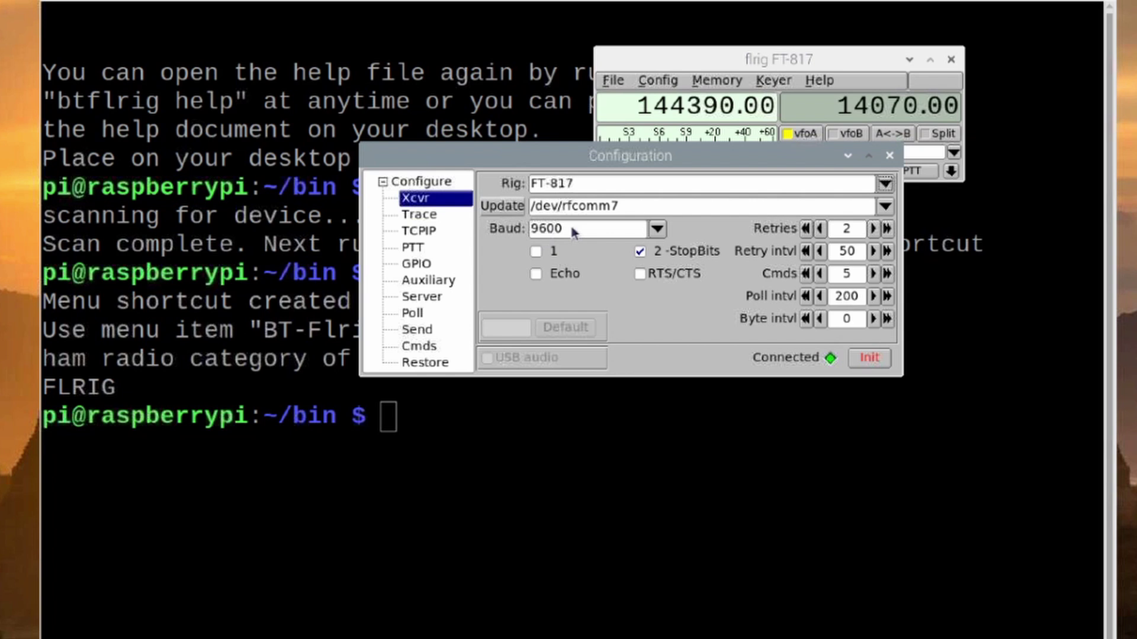
pyautogui.click(873, 362)
# - Close the configuration and toggle PTT on then off to key the FT-817
pyautogui.click(890, 156)
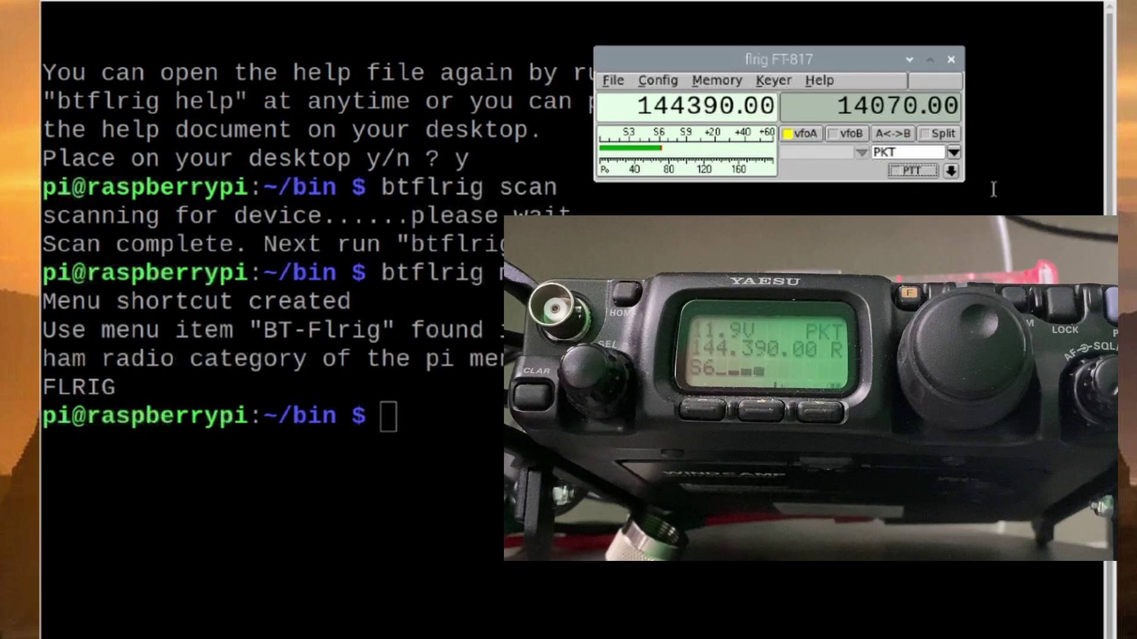
pyautogui.click(919, 175)
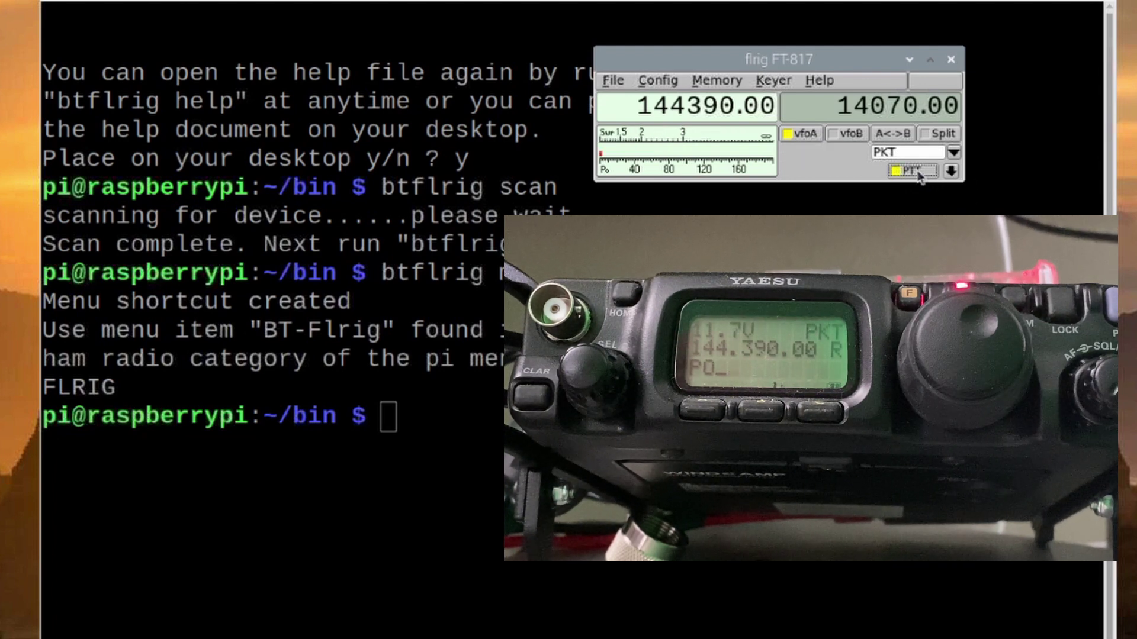
pyautogui.click(912, 171)
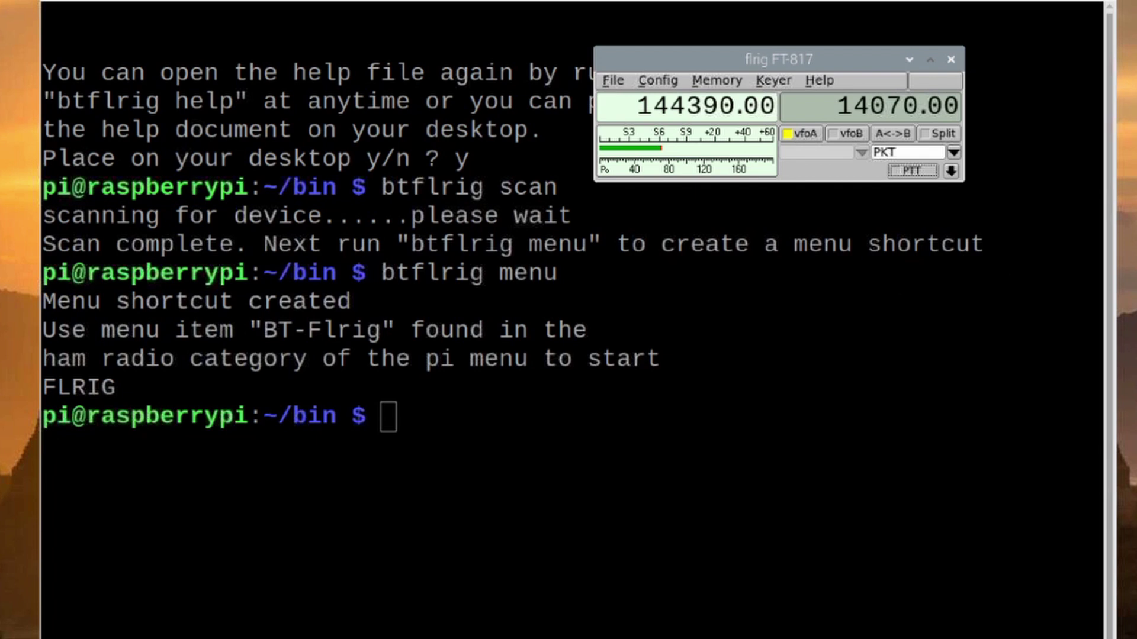
# - Exit Flrig from the File menu so its FT-817 settings are saved
pyautogui.moveTo(708, 58); pyautogui.dragTo(736, 60)
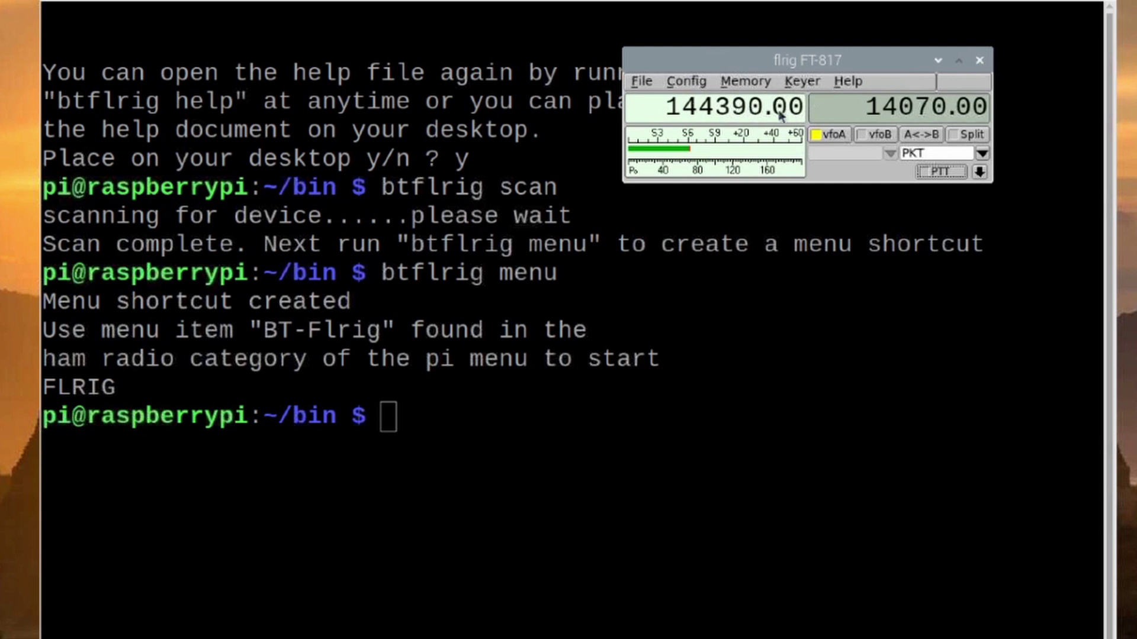
pyautogui.click(647, 83)
pyautogui.click(643, 103)
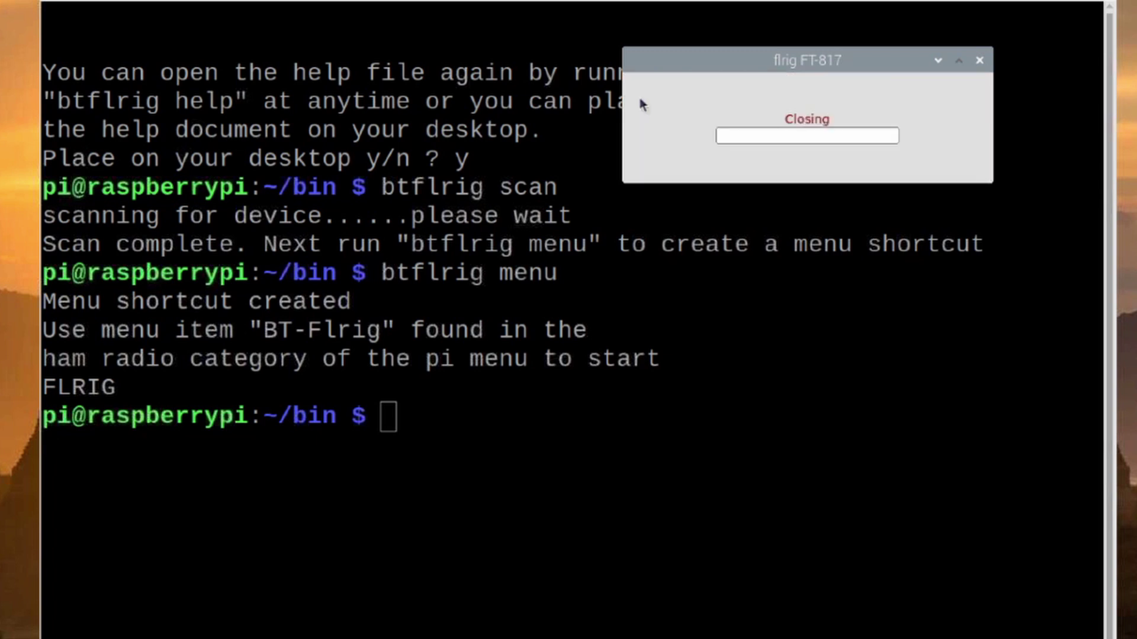